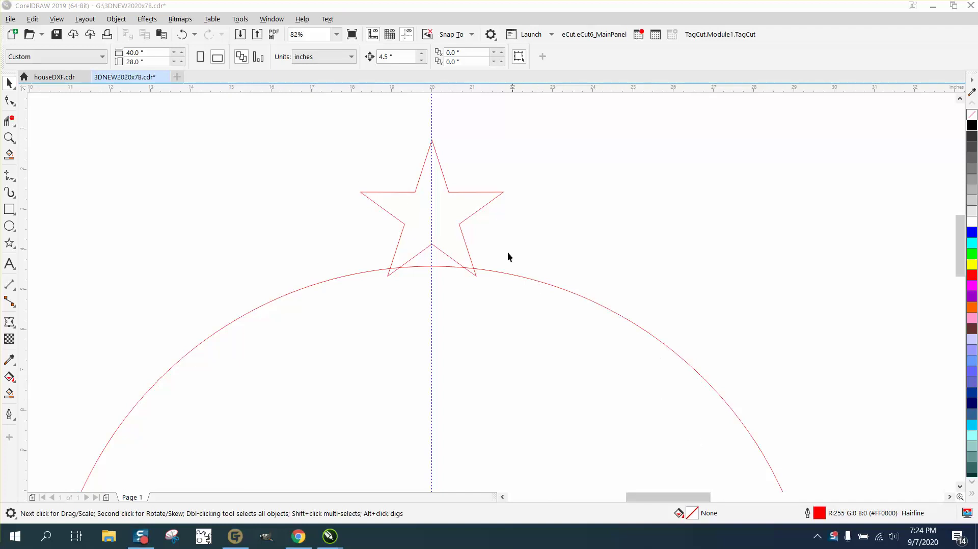
Try rotating the star and pulling its inner points inward, then undo the node change.
{"action": "left_click", "coordinate": [469, 193]}
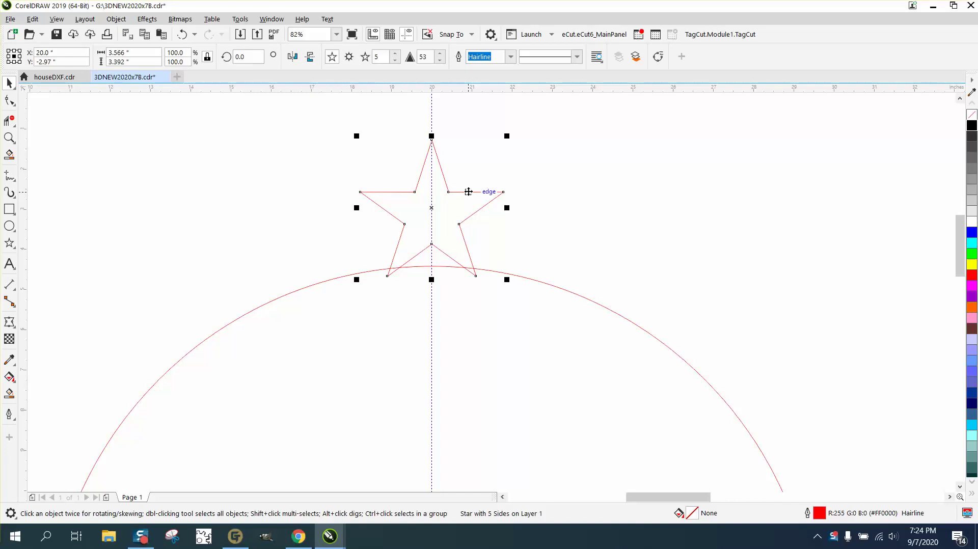
{"action": "left_click", "coordinate": [9, 100]}
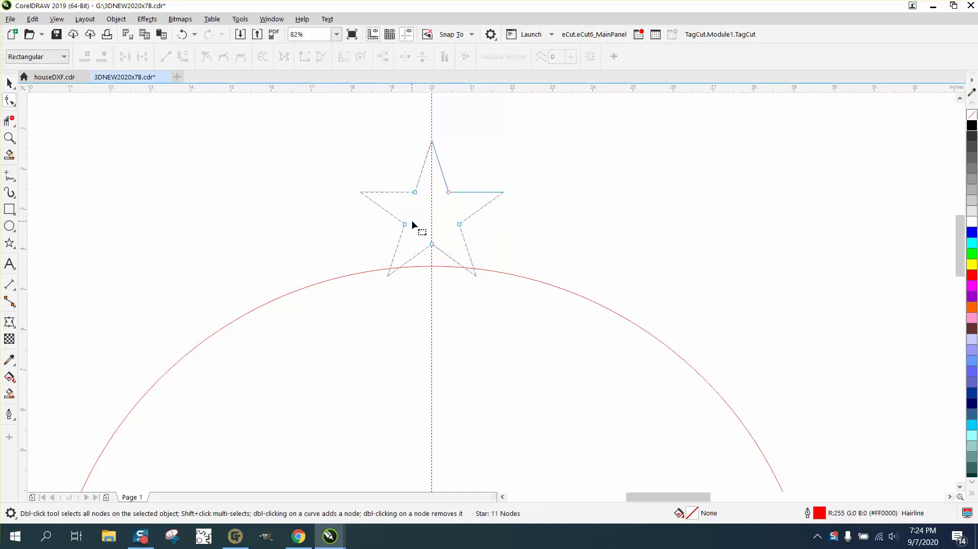
{"action": "left_click", "coordinate": [13, 247]}
{"action": "left_click", "coordinate": [14, 250]}
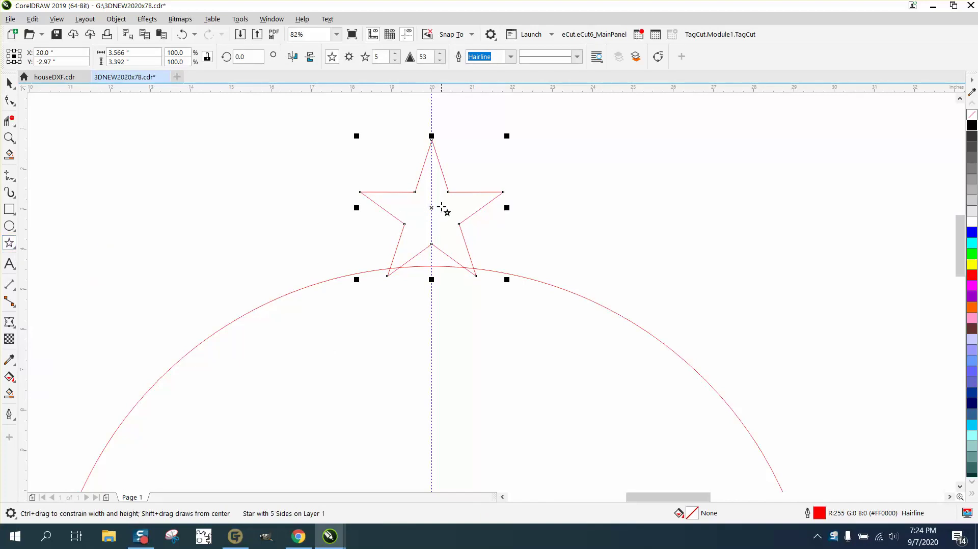
{"action": "left_click", "coordinate": [10, 83]}
{"action": "left_click", "coordinate": [434, 210]}
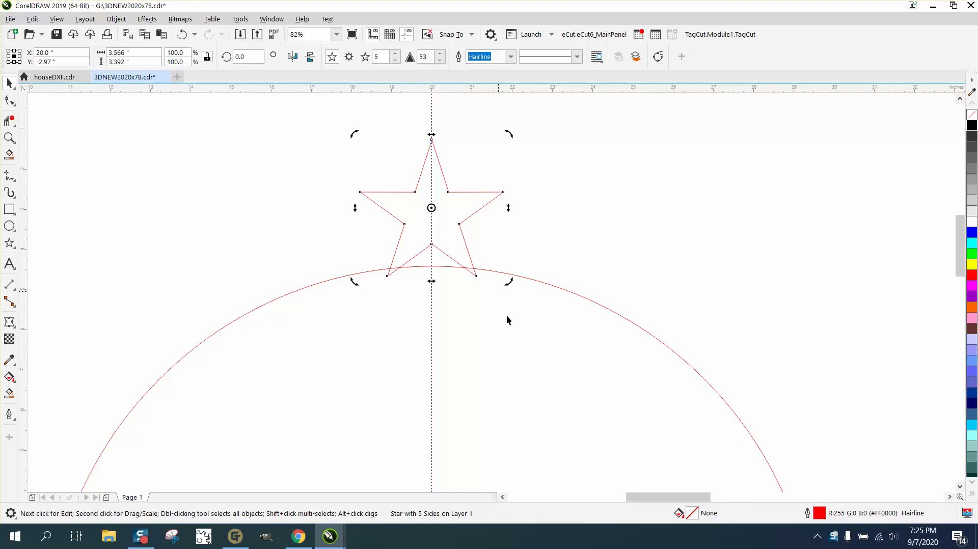
{"action": "left_click", "coordinate": [10, 99]}
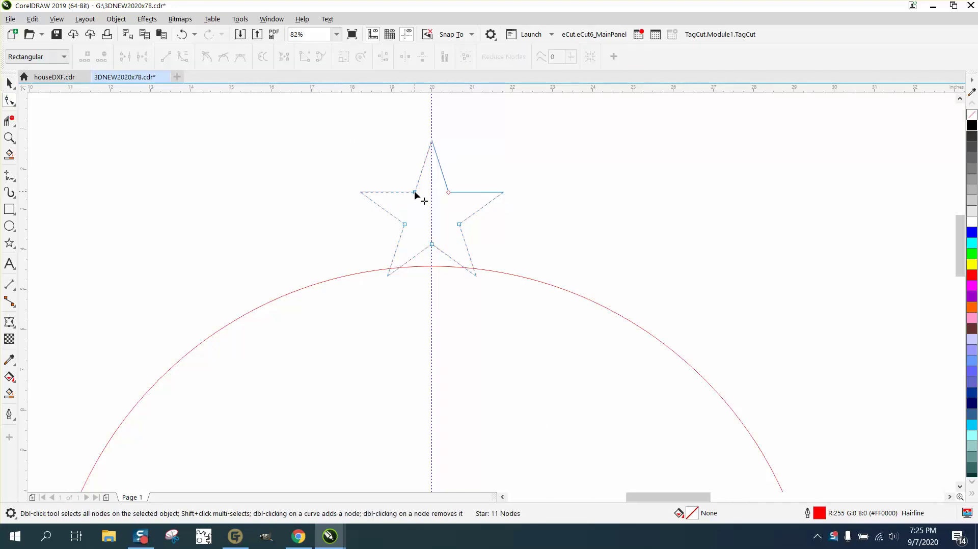
{"action": "left_click_drag", "start_coordinate": [415, 192], "coordinate": [432, 203]}
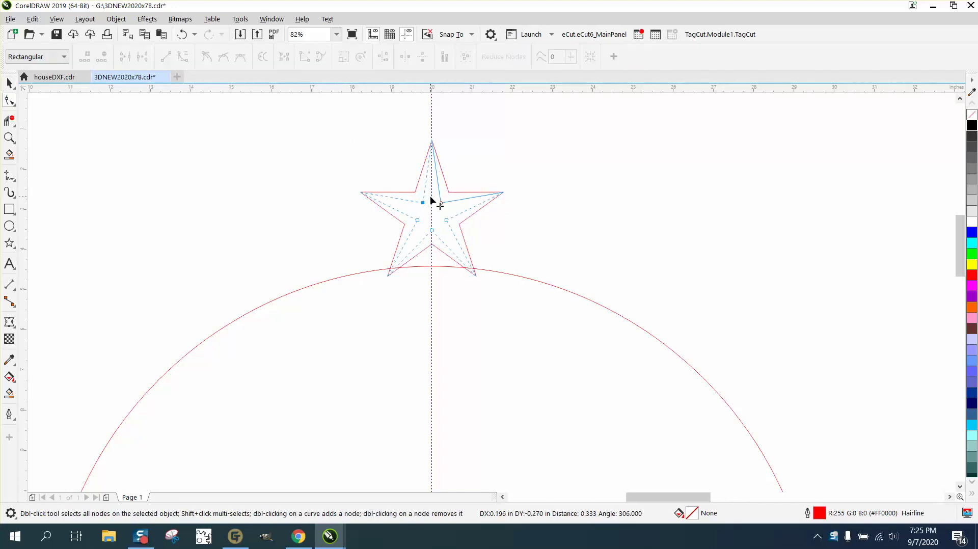
{"action": "left_click", "coordinate": [181, 34]}
{"action": "key", "text": "space"}
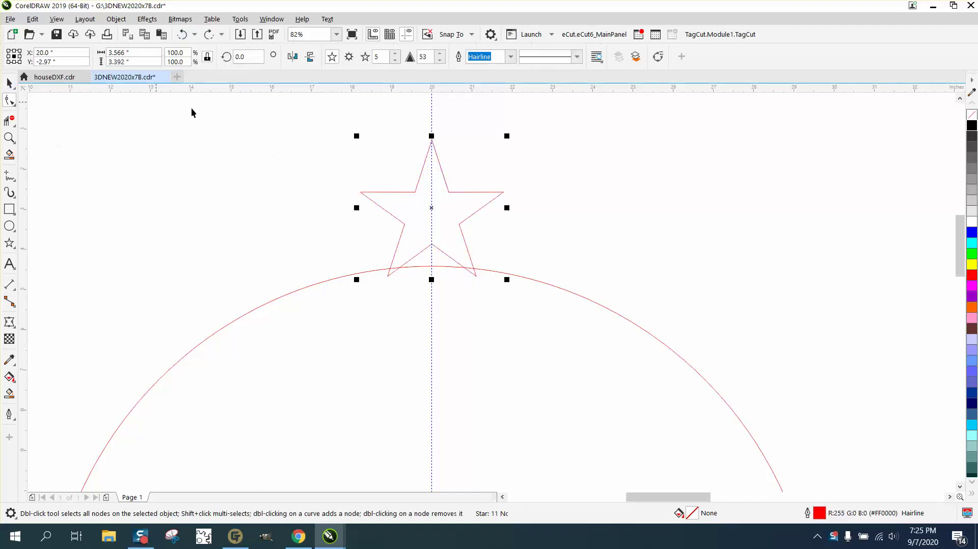
Convert the star to curves, test-drag its left point, and undo the move.
{"action": "left_click_drag", "start_coordinate": [328, 125], "coordinate": [576, 329]}
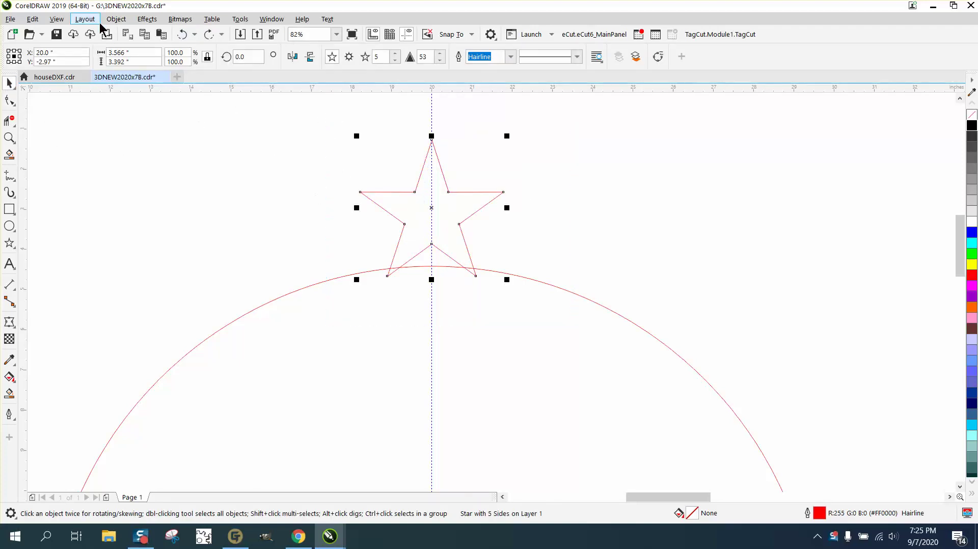
{"action": "left_click", "coordinate": [116, 18]}
{"action": "left_click", "coordinate": [151, 324]}
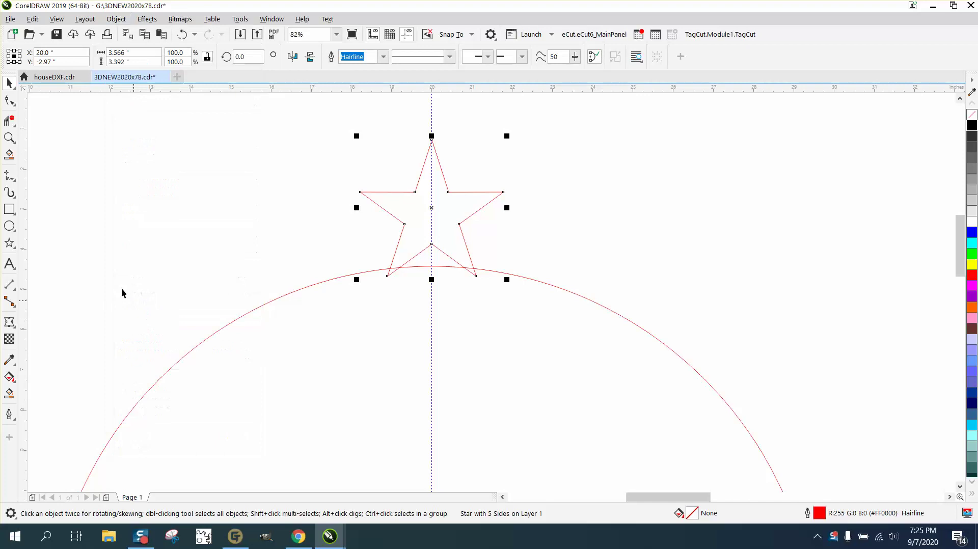
{"action": "left_click", "coordinate": [10, 100]}
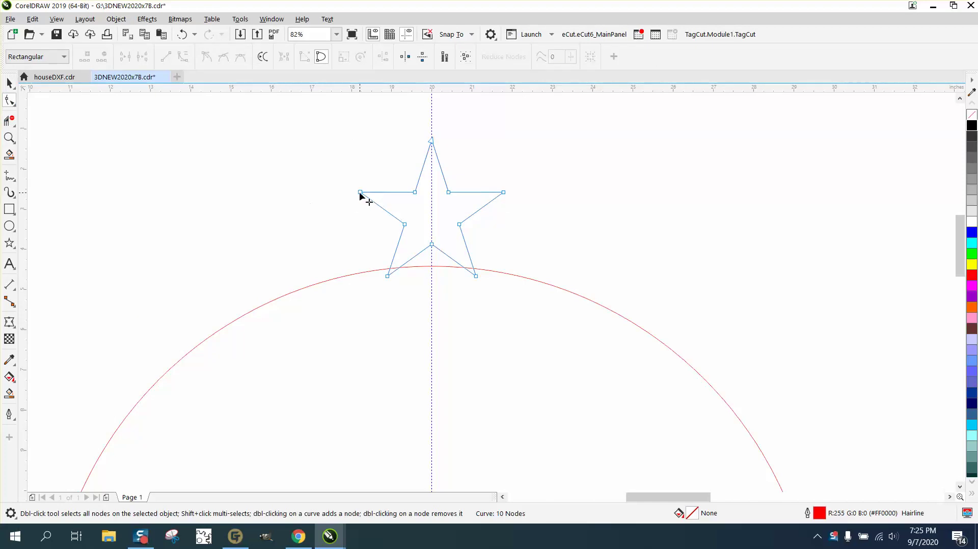
{"action": "left_click_drag", "start_coordinate": [359, 192], "coordinate": [309, 192]}
{"action": "left_click", "coordinate": [182, 34]}
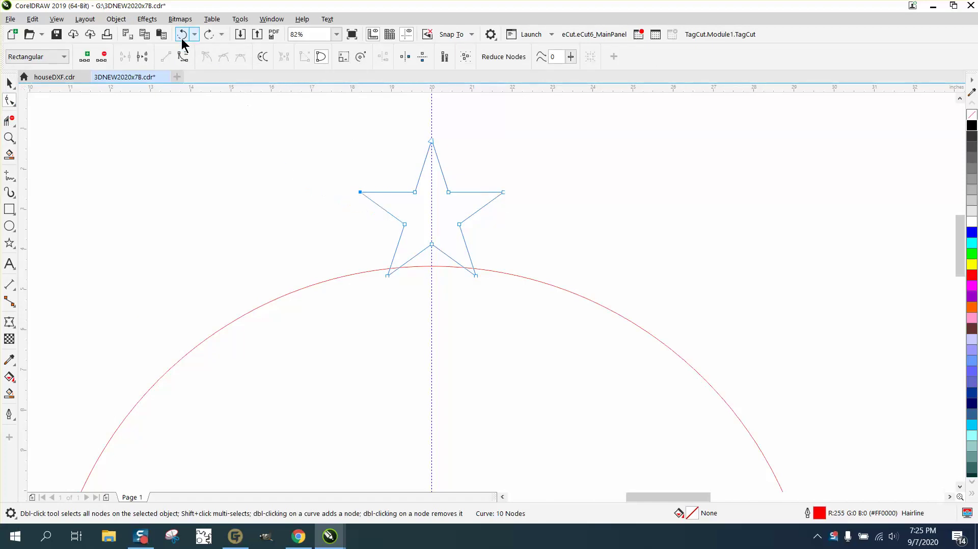
Clone the star curve and head to the Window > Dockers menu.
{"action": "left_click", "coordinate": [10, 83]}
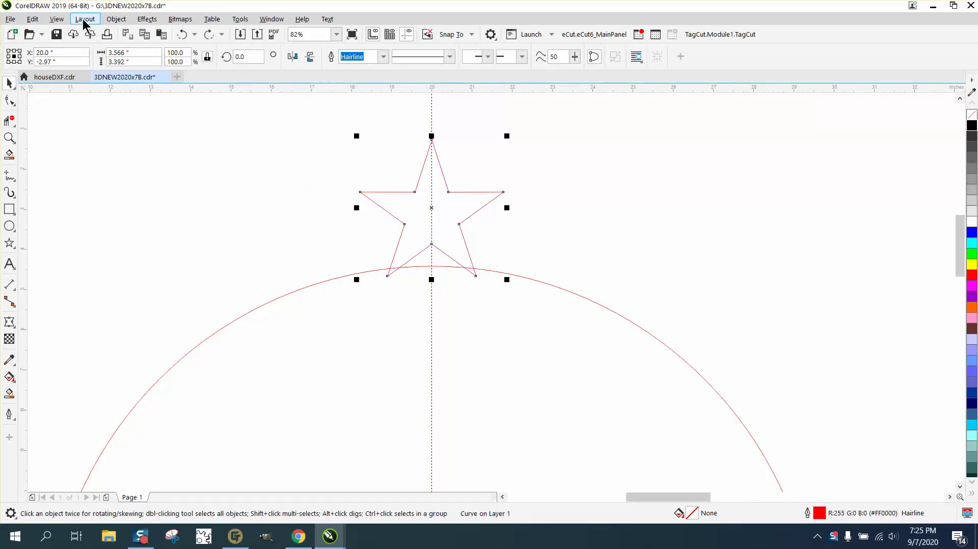
{"action": "left_click", "coordinate": [33, 20]}
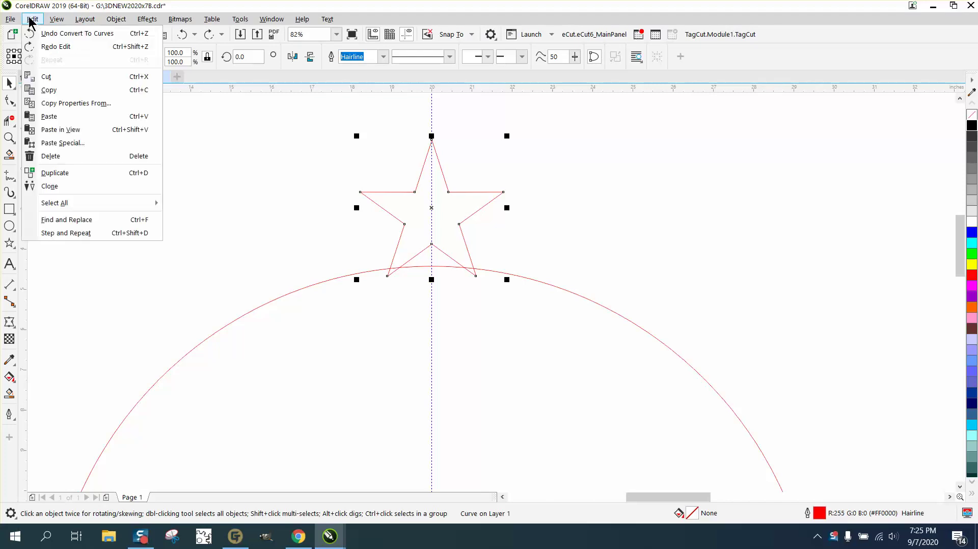
{"action": "left_click", "coordinate": [49, 186]}
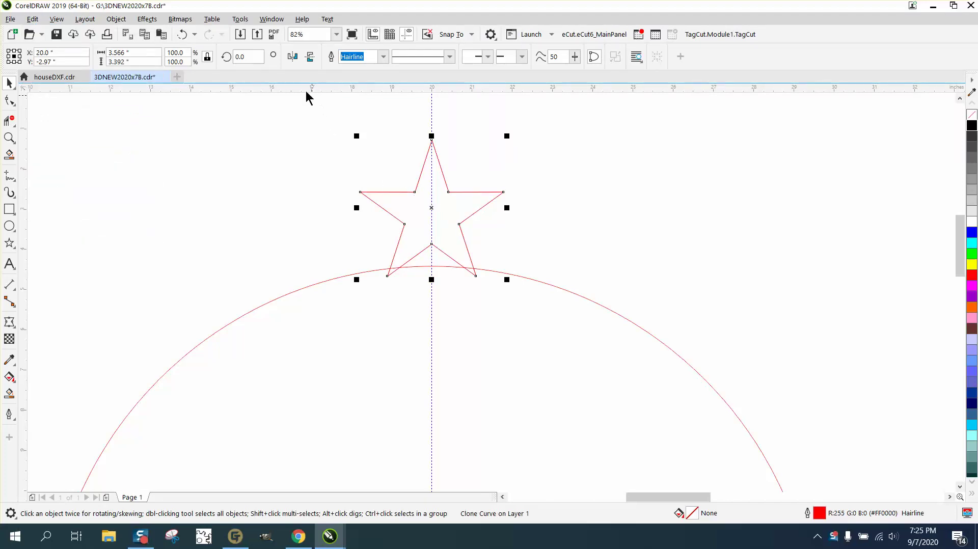
{"action": "left_click", "coordinate": [277, 21]}
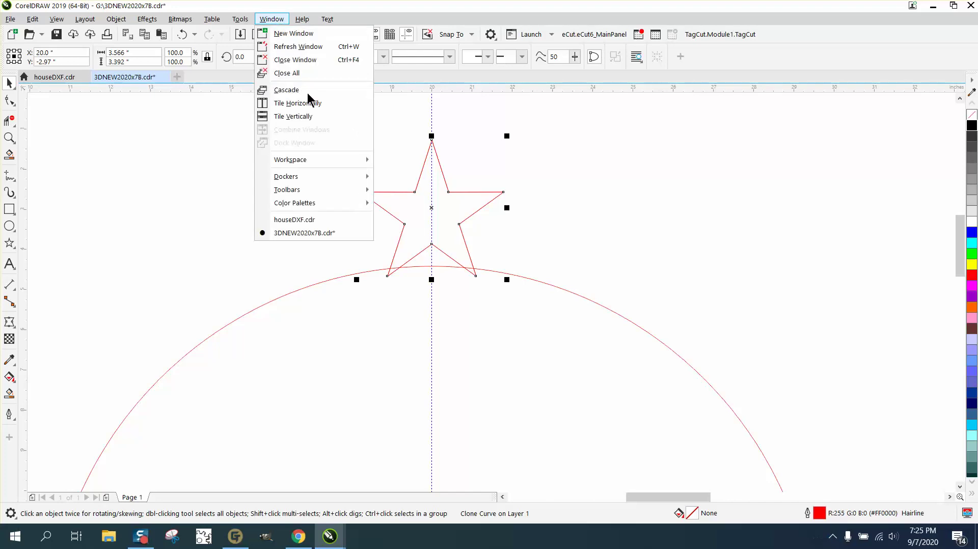
{"action": "mouse_move", "coordinate": [307, 180]}
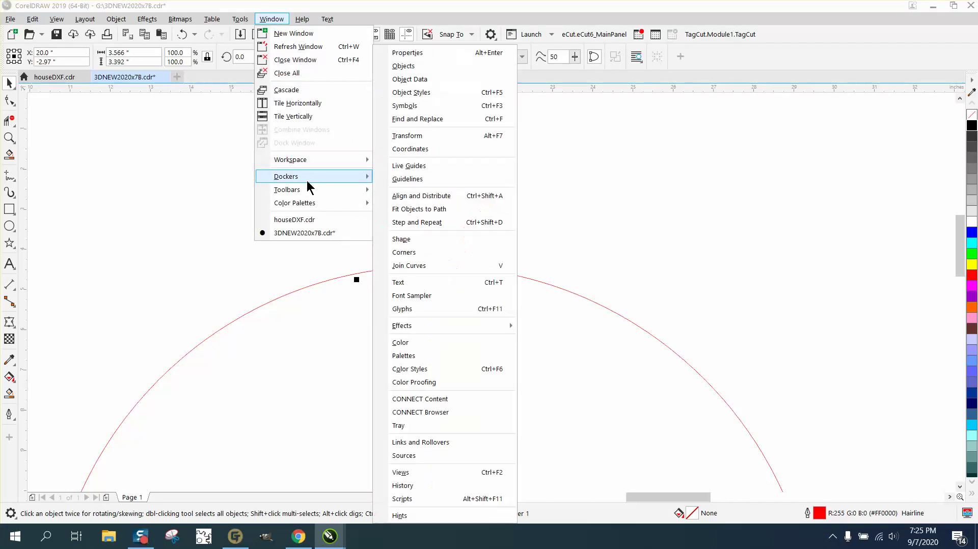
{"action": "left_click", "coordinate": [411, 135]}
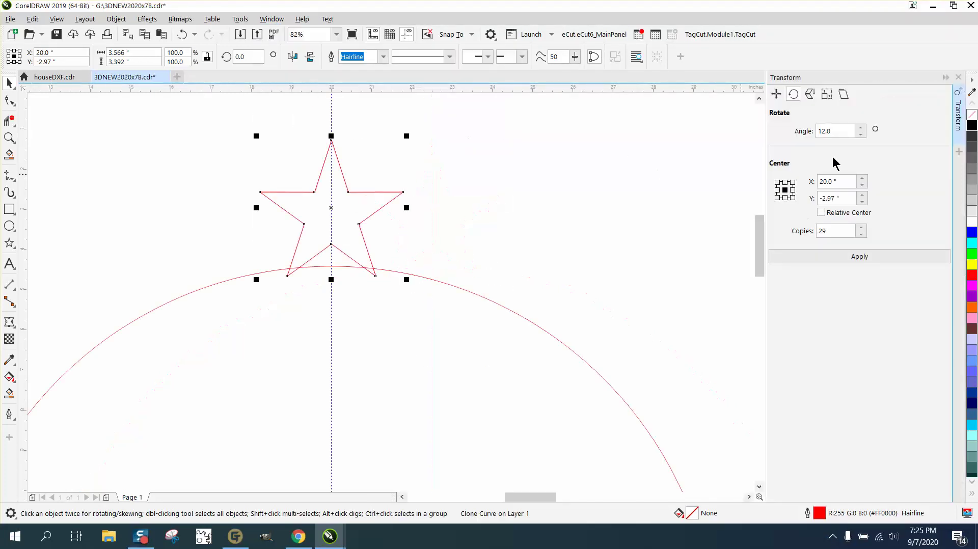
{"action": "left_click", "coordinate": [855, 260]}
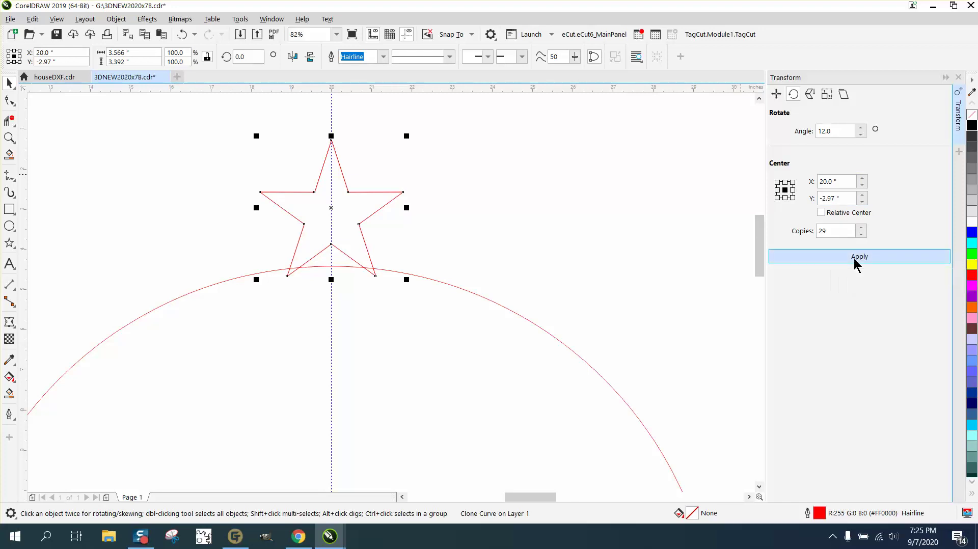
{"action": "left_click", "coordinate": [183, 35]}
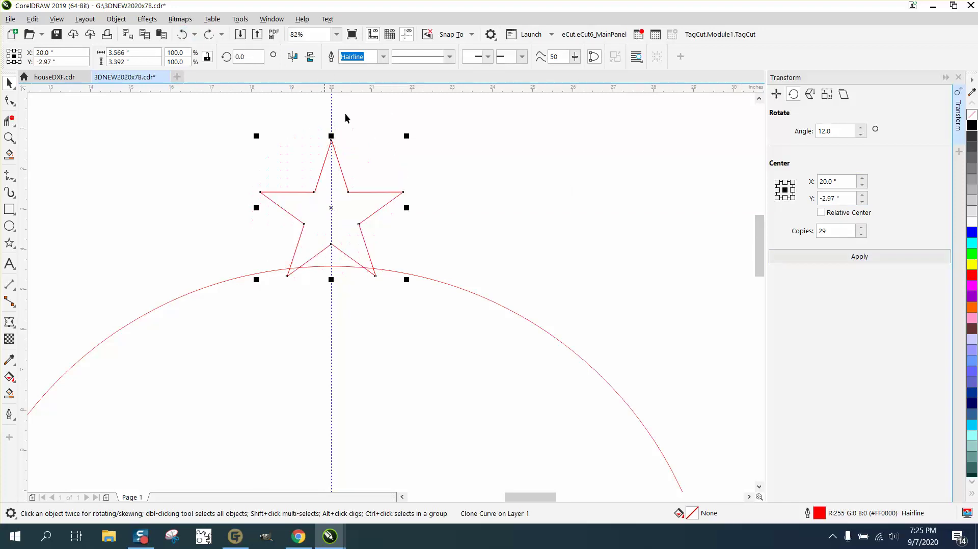
{"action": "left_click", "coordinate": [326, 218]}
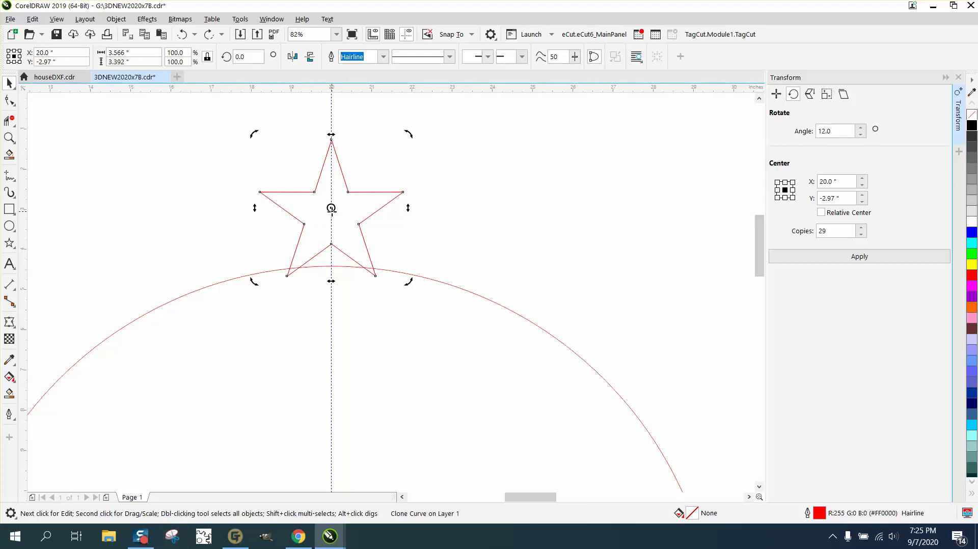
Rotate 29 star copies by 12° about centre 20", -14" to ring the circle.
{"action": "mouse_move", "coordinate": [331, 208]}
{"action": "left_mouse_down"}
{"action": "mouse_move", "coordinate": [334, 517]}
{"action": "mouse_move", "coordinate": [334, 399]}
{"action": "left_mouse_up"}
{"action": "scroll", "coordinate": [386, 367], "scroll_direction": "down", "scroll_amount": 2}
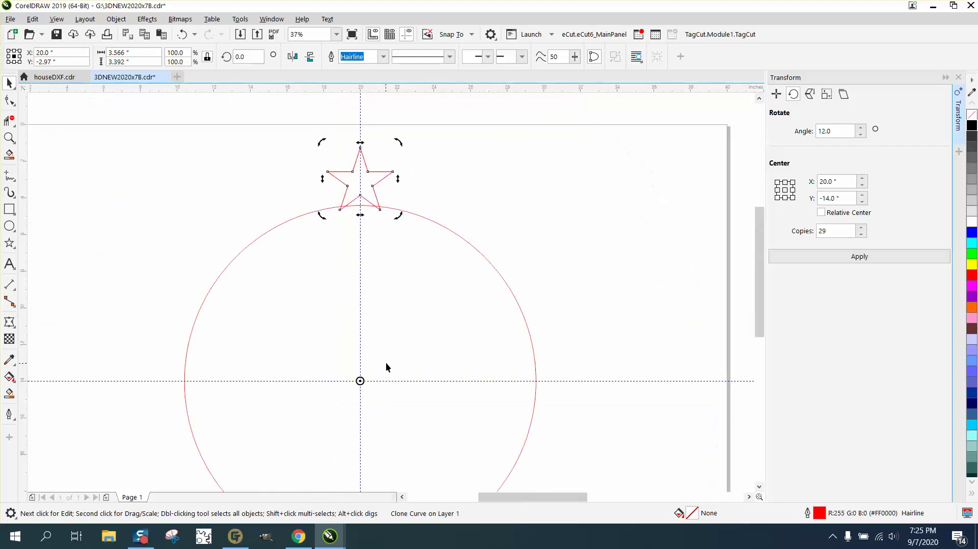
{"action": "left_click", "coordinate": [376, 173]}
{"action": "left_click", "coordinate": [835, 256]}
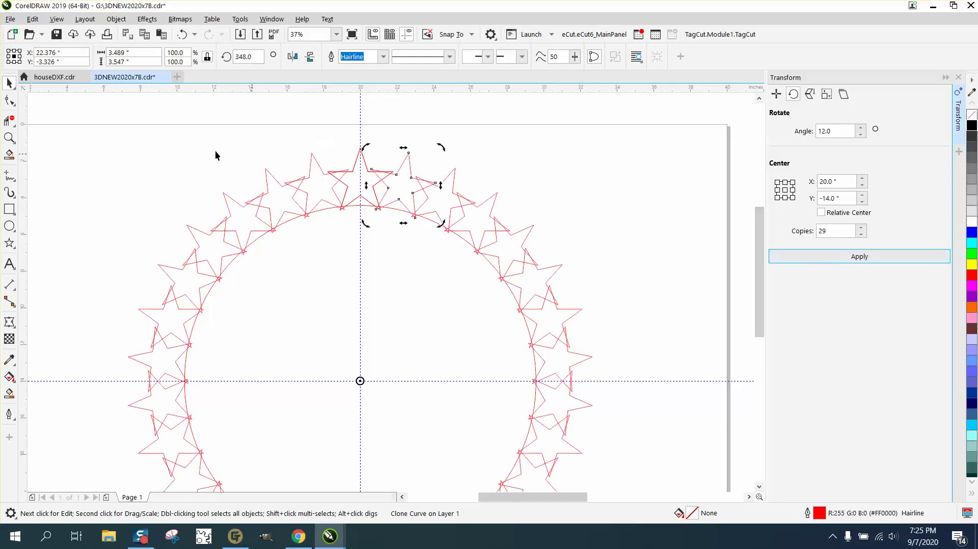
Zoom in on the top of the ring and select the top-centre star.
{"action": "left_click", "coordinate": [9, 138]}
{"action": "left_click_drag", "start_coordinate": [316, 146], "coordinate": [486, 257]}
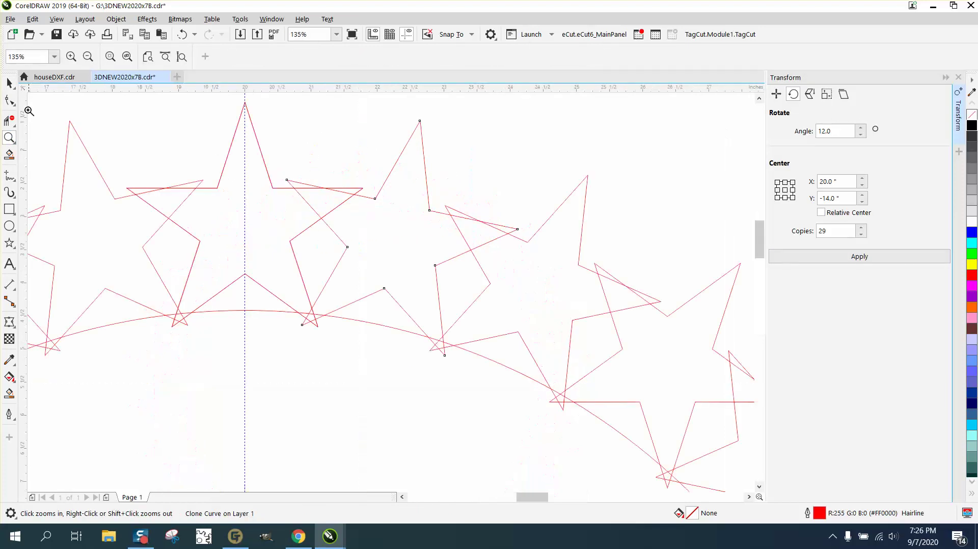
{"action": "left_click", "coordinate": [9, 82]}
{"action": "left_click", "coordinate": [258, 139]}
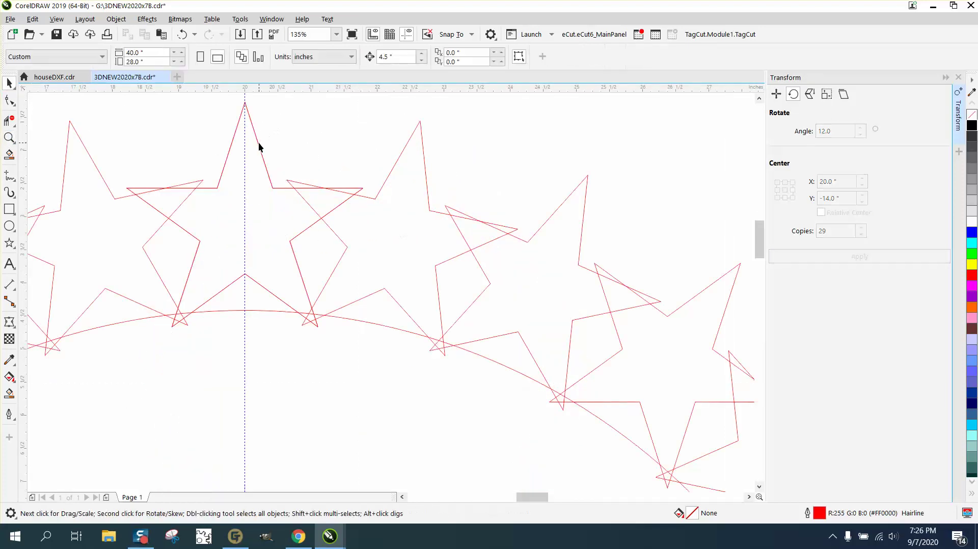
{"action": "left_click", "coordinate": [258, 142]}
Move the stacked top-centre star 4.5 inches right and 4.5 inches up.
{"action": "scroll", "coordinate": [262, 152], "scroll_direction": "down", "scroll_amount": 3}
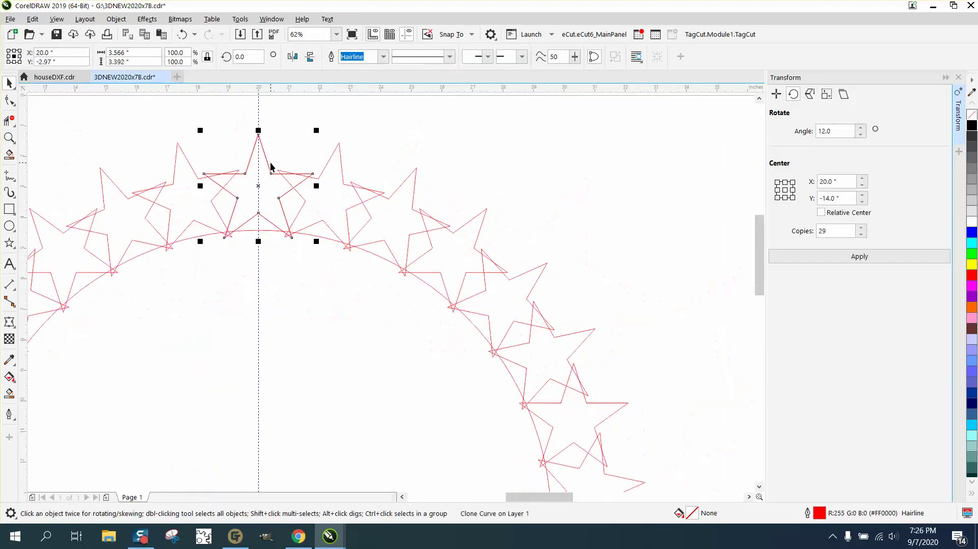
{"action": "left_click", "coordinate": [308, 148]}
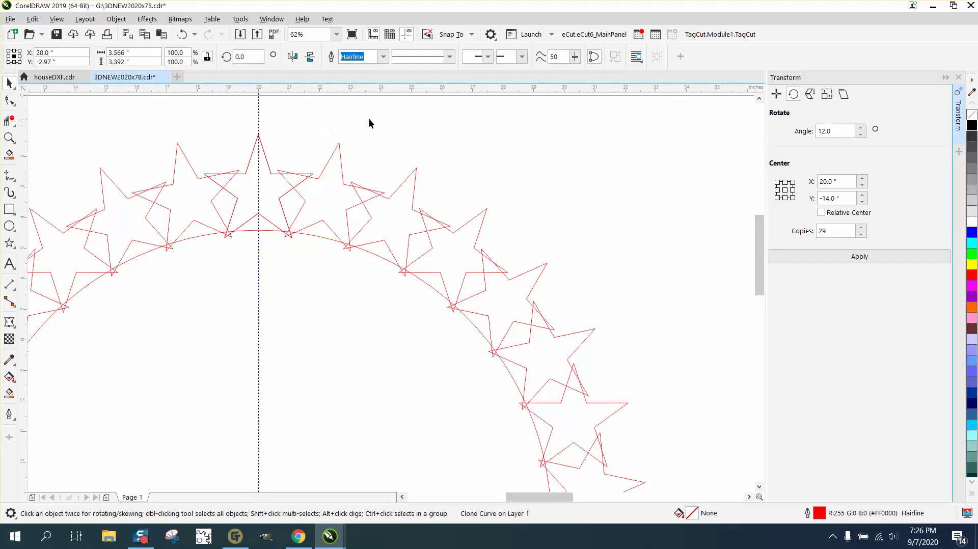
{"action": "left_click", "coordinate": [265, 164]}
{"action": "key", "text": "Tab"}
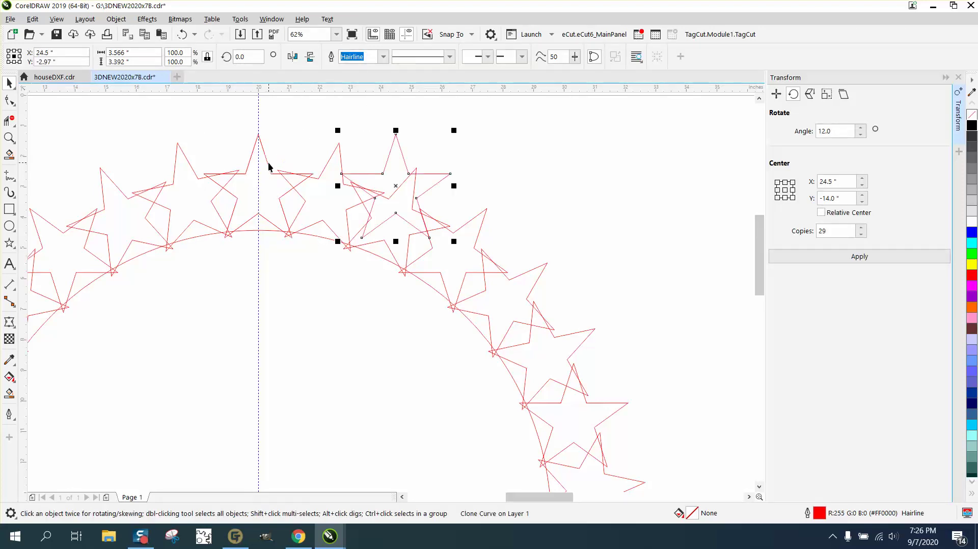
{"action": "key", "text": "ctrl+z"}
Select the master star and drag its left arm point onto the neighbouring tip.
{"action": "left_click", "coordinate": [272, 173]}
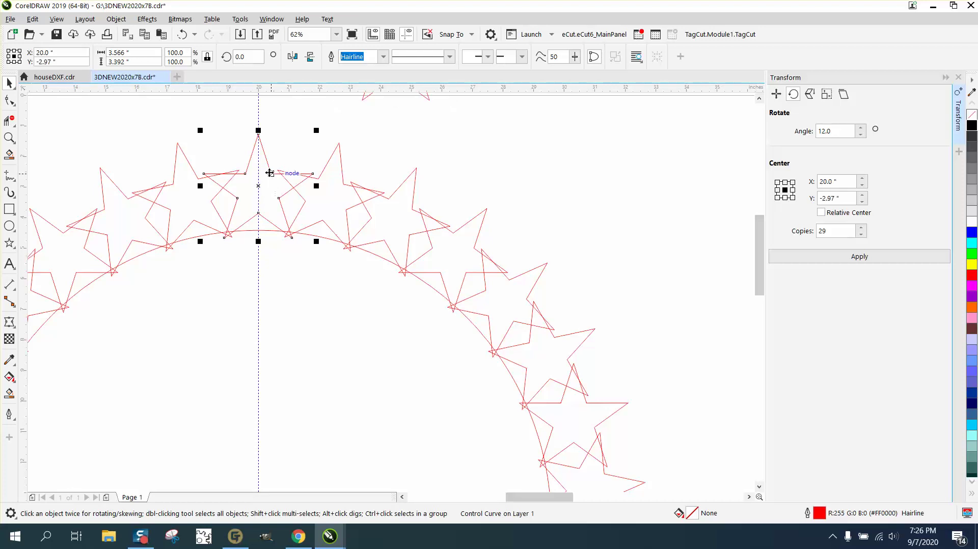
{"action": "left_click", "coordinate": [9, 101]}
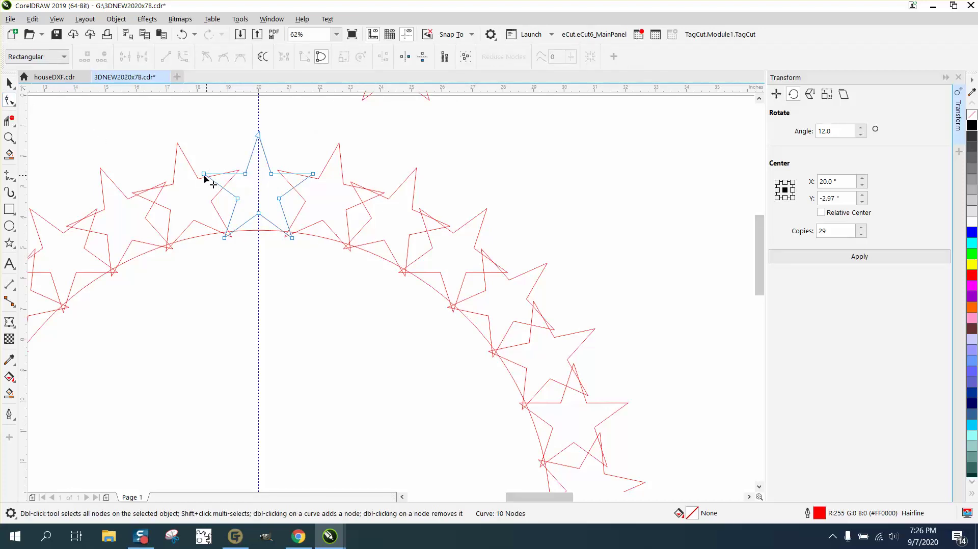
{"action": "left_click_drag", "start_coordinate": [204, 175], "coordinate": [198, 179]}
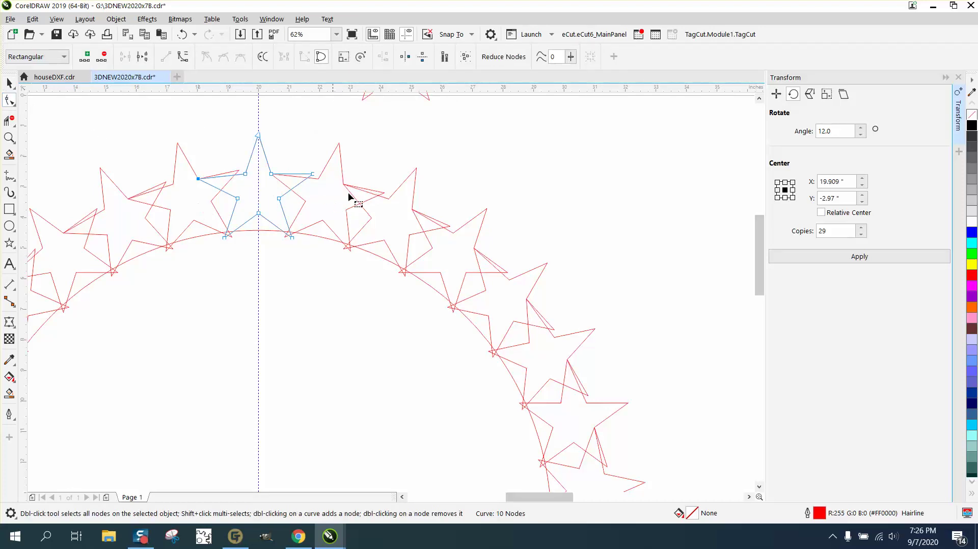
Join the right arm point to the next star's tip and pull the three inner points inward.
{"action": "left_click", "coordinate": [10, 138]}
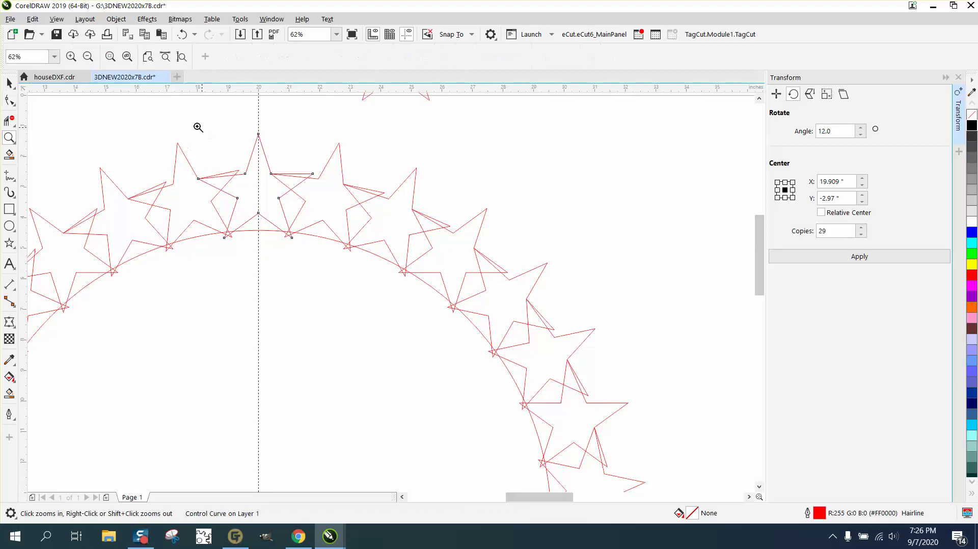
{"action": "left_click_drag", "start_coordinate": [451, 290], "coordinate": [451, 291]}
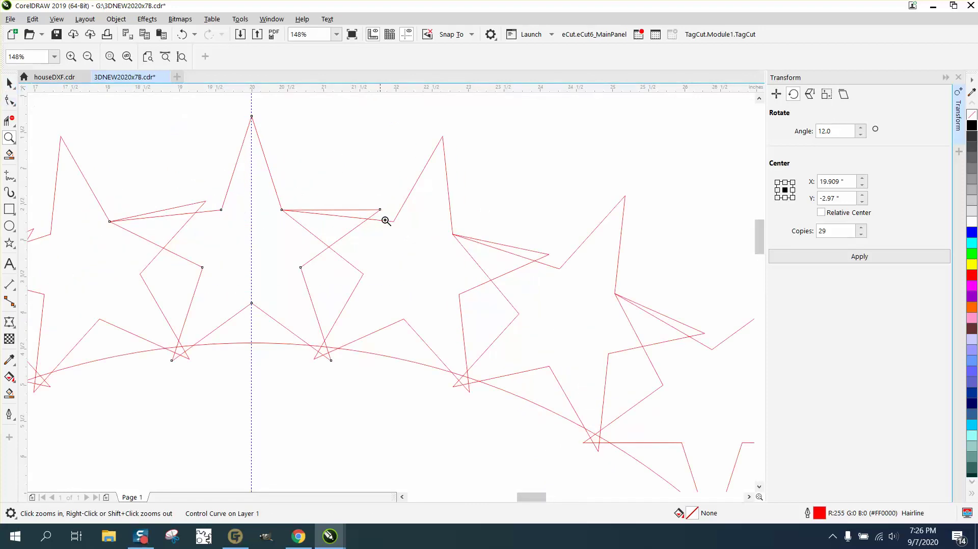
{"action": "left_click", "coordinate": [9, 100]}
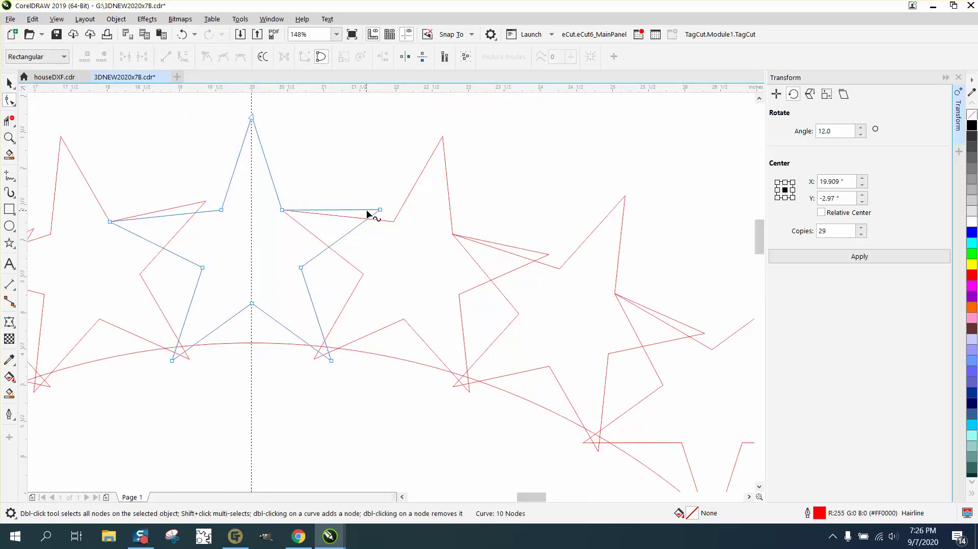
{"action": "left_click_drag", "start_coordinate": [380, 210], "coordinate": [393, 222]}
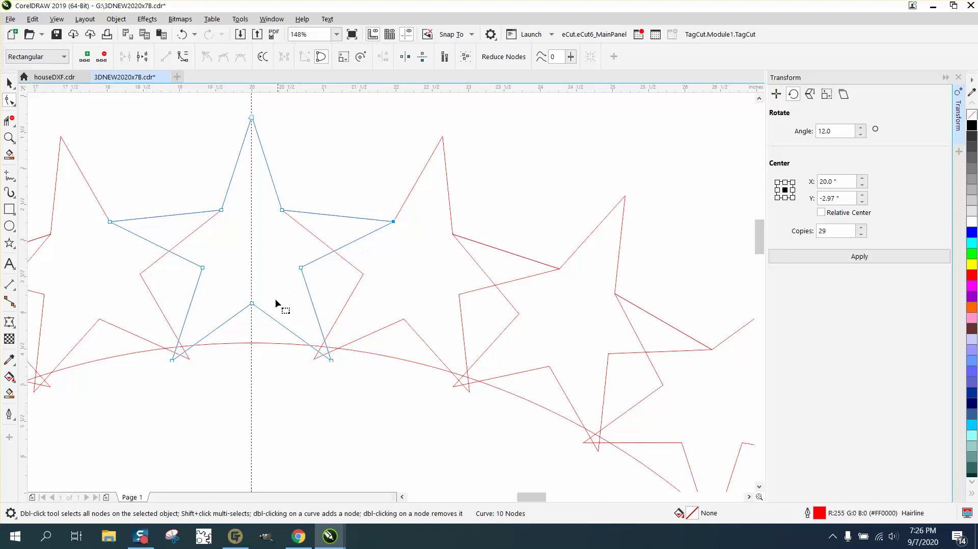
{"action": "left_click_drag", "start_coordinate": [251, 304], "coordinate": [251, 264]}
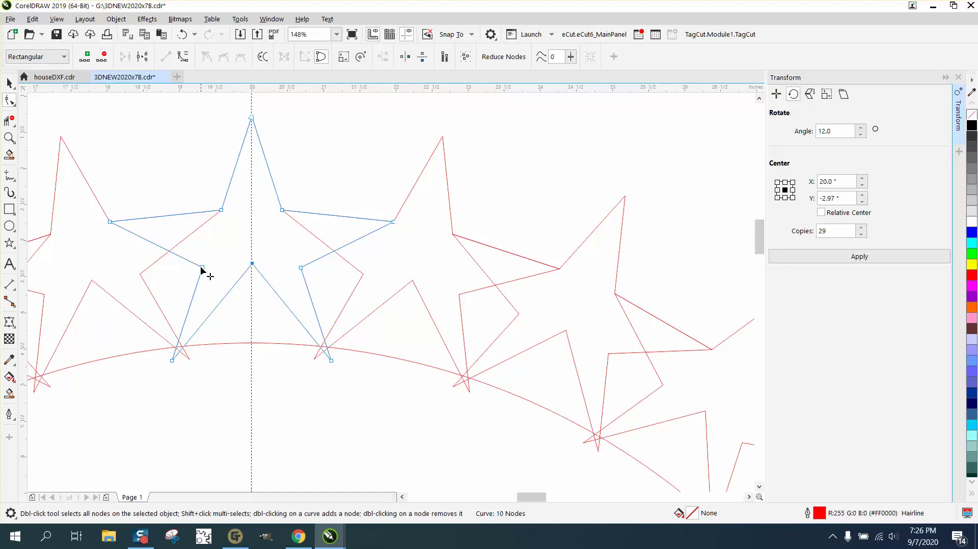
{"action": "left_click_drag", "start_coordinate": [200, 268], "coordinate": [235, 255]}
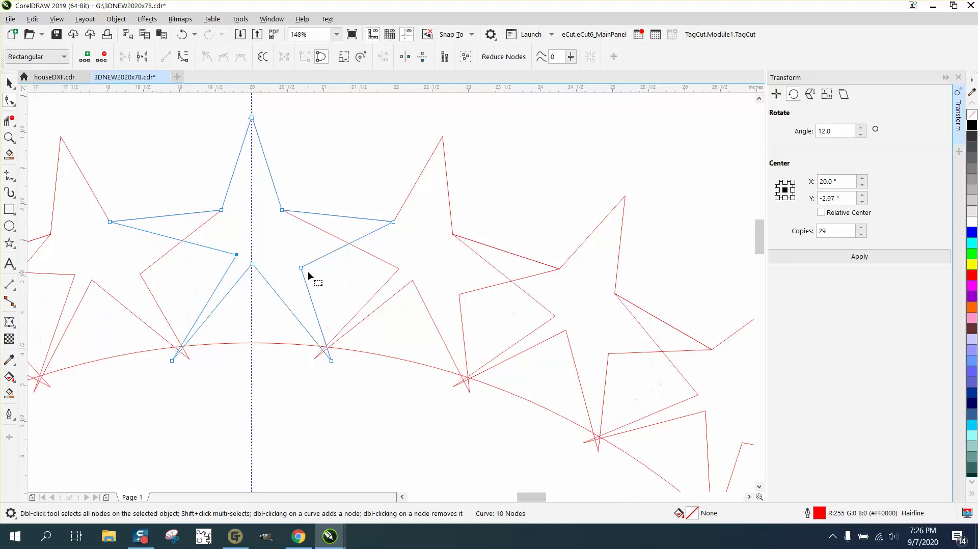
{"action": "left_click_drag", "start_coordinate": [302, 269], "coordinate": [266, 256]}
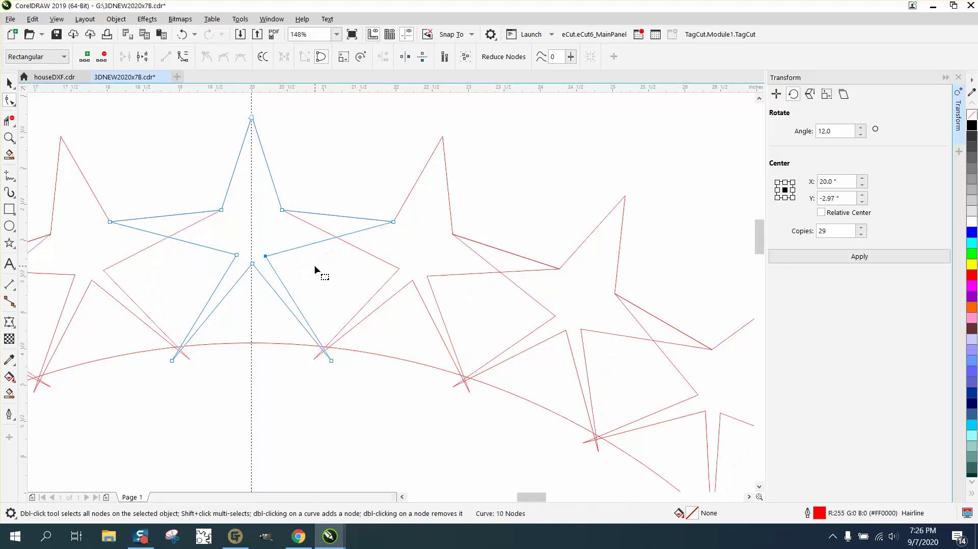
Delete the circle guide and move the spare star up and to the right.
{"action": "scroll", "coordinate": [231, 237], "scroll_direction": "down", "scroll_amount": 2}
{"action": "scroll", "coordinate": [232, 237], "scroll_direction": "down", "scroll_amount": 1}
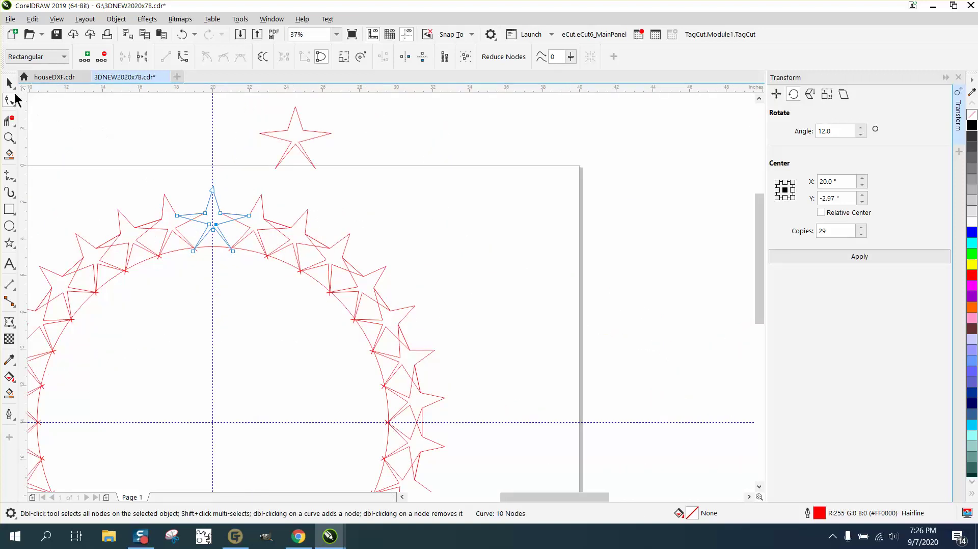
{"action": "key", "text": "space"}
{"action": "left_click", "coordinate": [338, 185]}
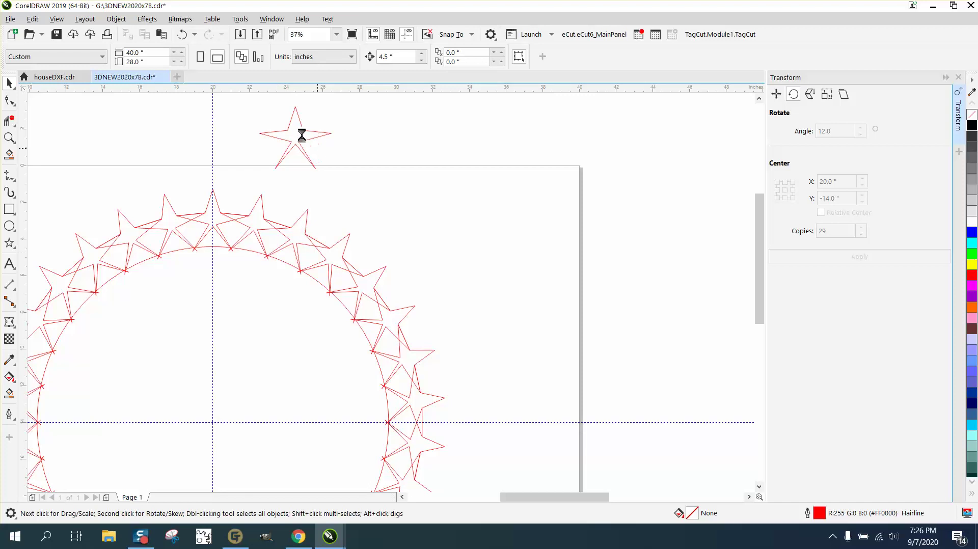
{"action": "scroll", "coordinate": [360, 188], "scroll_direction": "down", "scroll_amount": 1}
{"action": "left_click", "coordinate": [346, 246]}
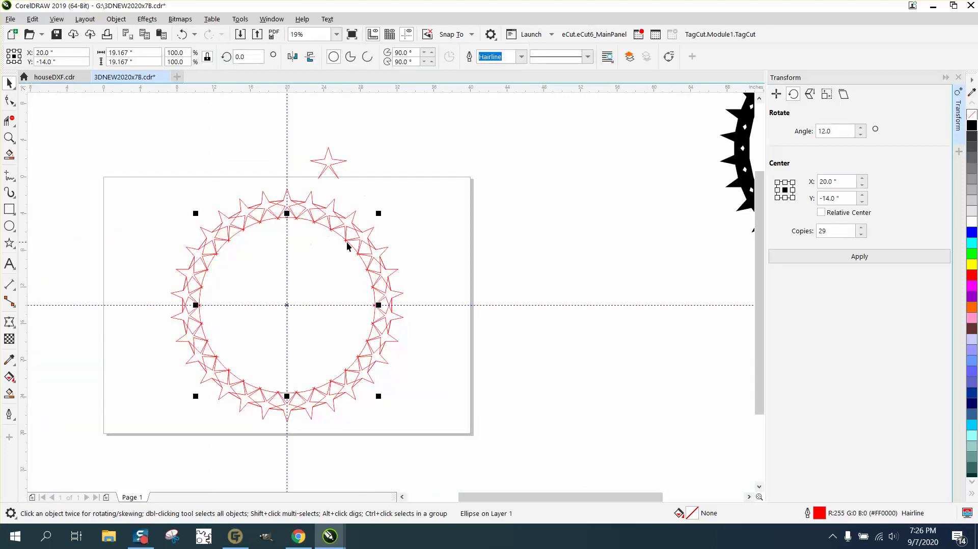
{"action": "key", "text": "Delete"}
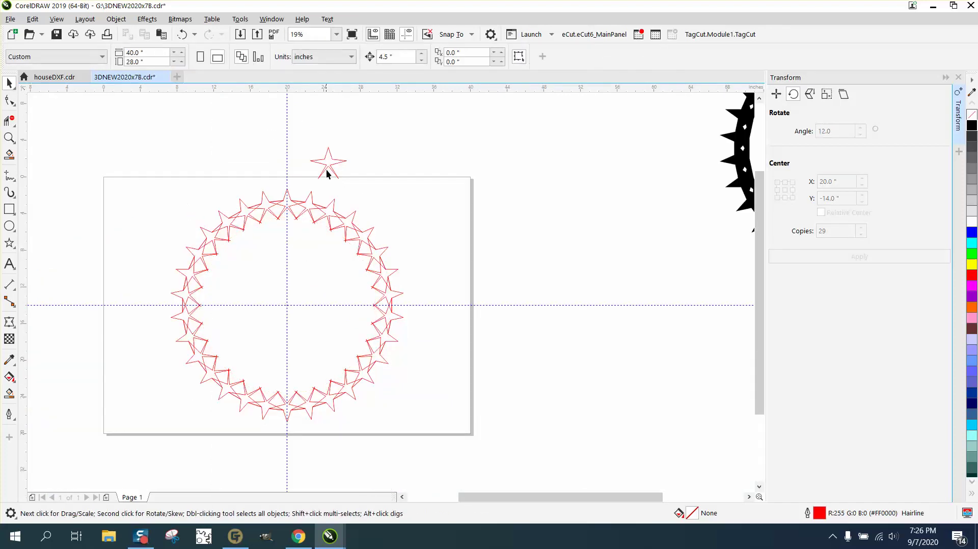
{"action": "left_click_drag", "start_coordinate": [328, 174], "coordinate": [449, 146]}
Break the star ring apart, then reselect and weld all 30 stars into one curve.
{"action": "mouse_move", "coordinate": [149, 183]}
{"action": "left_mouse_down"}
{"action": "mouse_move", "coordinate": [434, 395]}
{"action": "mouse_move", "coordinate": [438, 425]}
{"action": "left_mouse_up"}
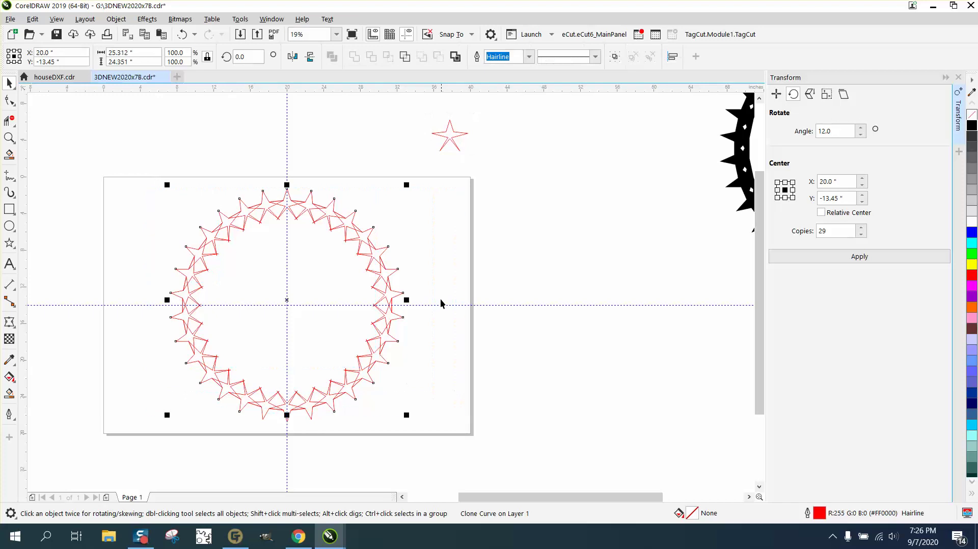
{"action": "left_click", "coordinate": [116, 18]}
{"action": "left_click", "coordinate": [146, 291]}
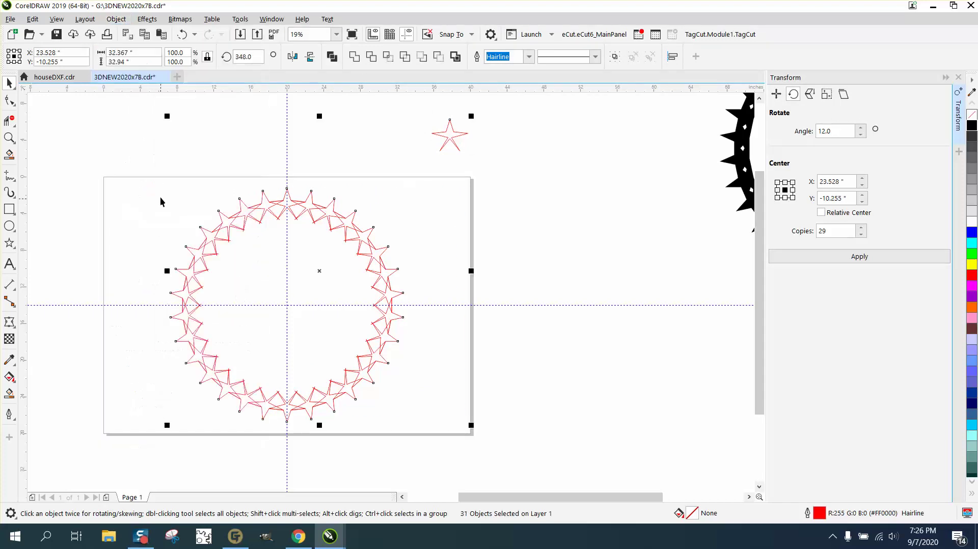
{"action": "left_click_drag", "start_coordinate": [156, 184], "coordinate": [202, 274]}
{"action": "left_click_drag", "start_coordinate": [457, 402], "coordinate": [458, 431]}
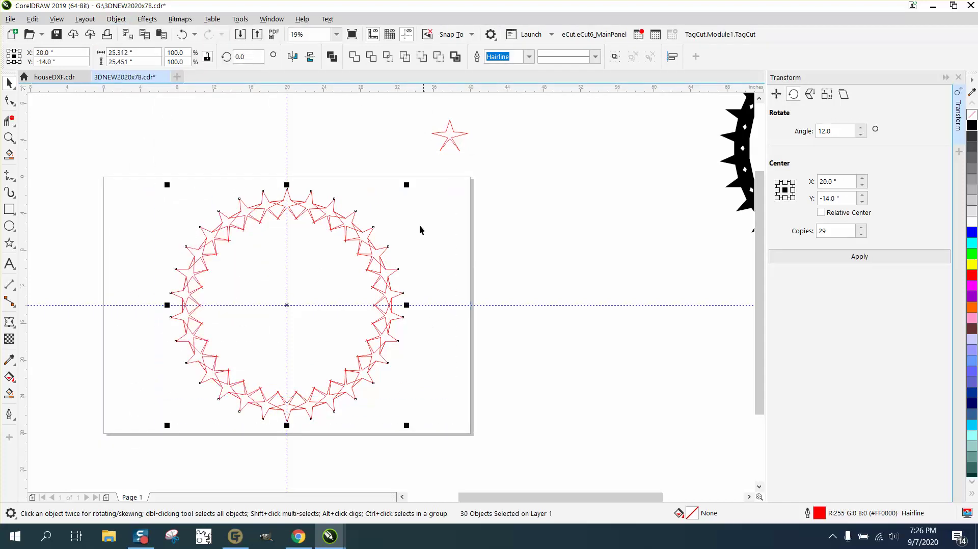
{"action": "left_click", "coordinate": [354, 56]}
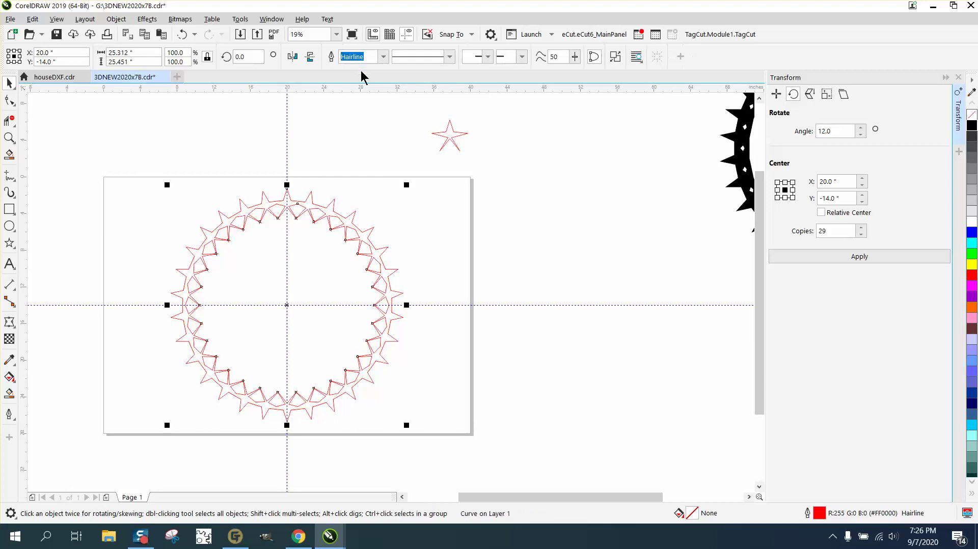
Smart Fill the welded ring black, move it, then undo the move, fill and weld.
{"action": "left_click", "coordinate": [9, 394]}
{"action": "left_click", "coordinate": [223, 224]}
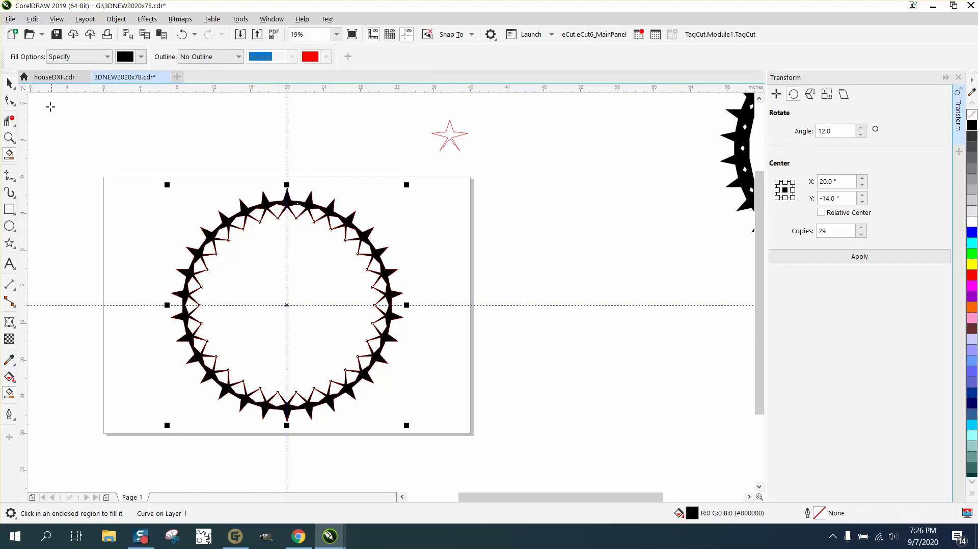
{"action": "left_click", "coordinate": [9, 82]}
{"action": "left_click_drag", "start_coordinate": [287, 305], "coordinate": [535, 307]}
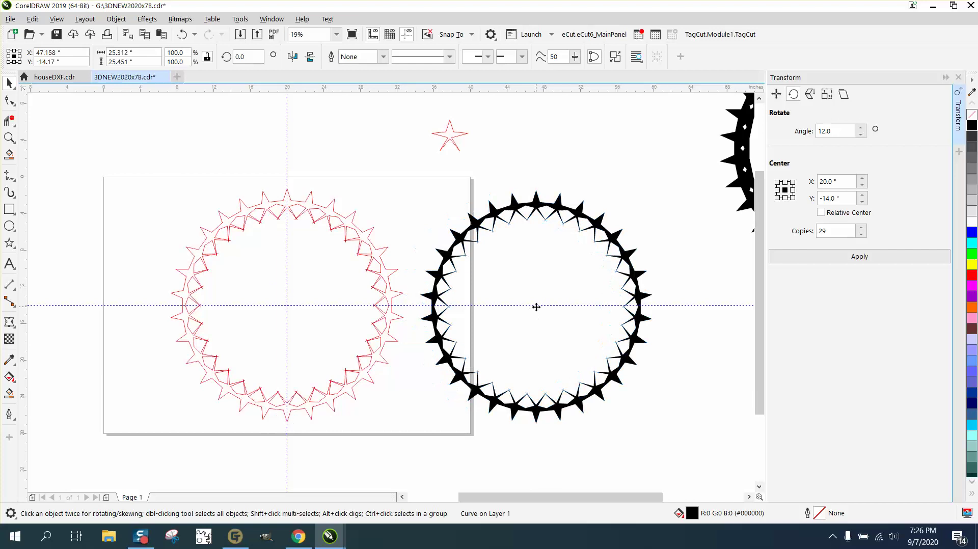
{"action": "left_click", "coordinate": [182, 35]}
{"action": "left_click", "coordinate": [182, 35]}
{"action": "left_click", "coordinate": [182, 36]}
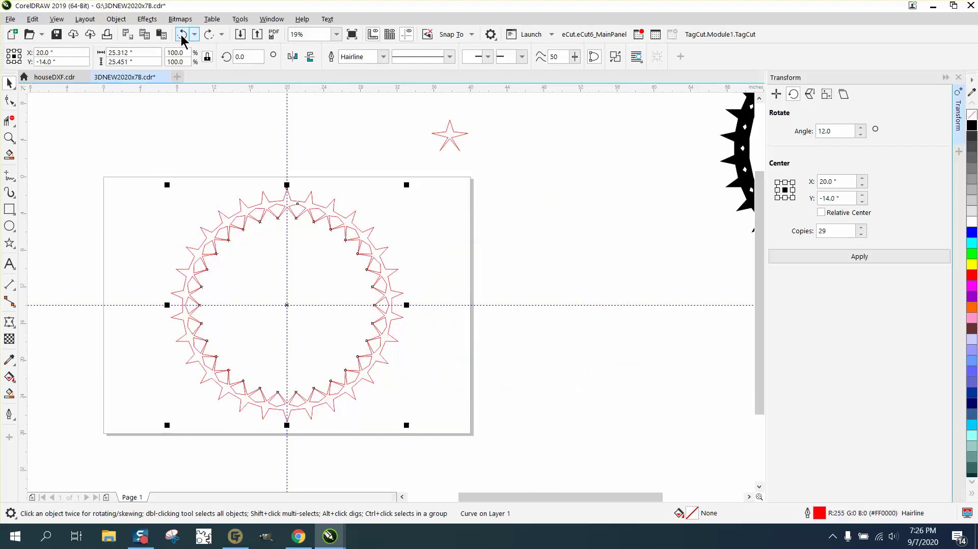
Zoom in on the top of the ring and try a node move, then undo it.
{"action": "left_click", "coordinate": [9, 137]}
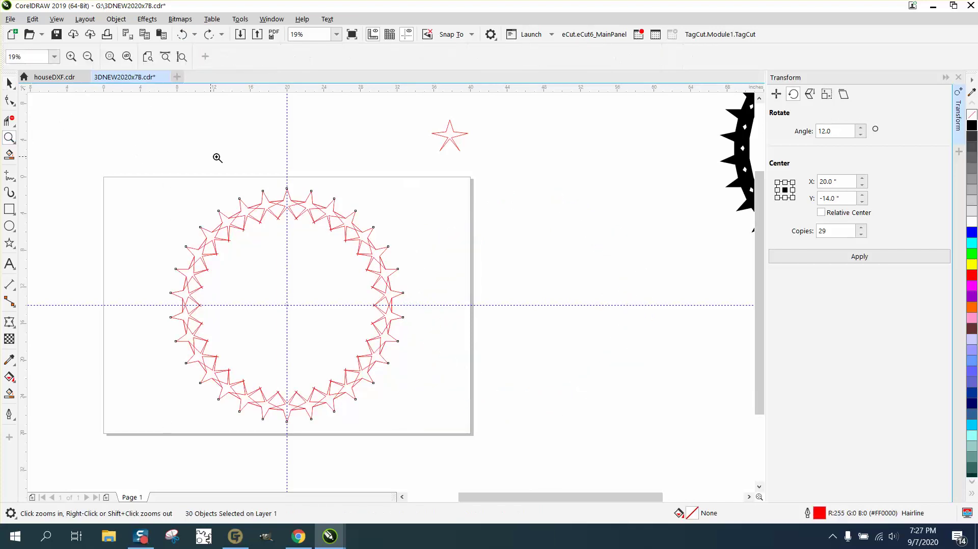
{"action": "left_click_drag", "start_coordinate": [240, 164], "coordinate": [399, 268]}
{"action": "key", "text": "F10"}
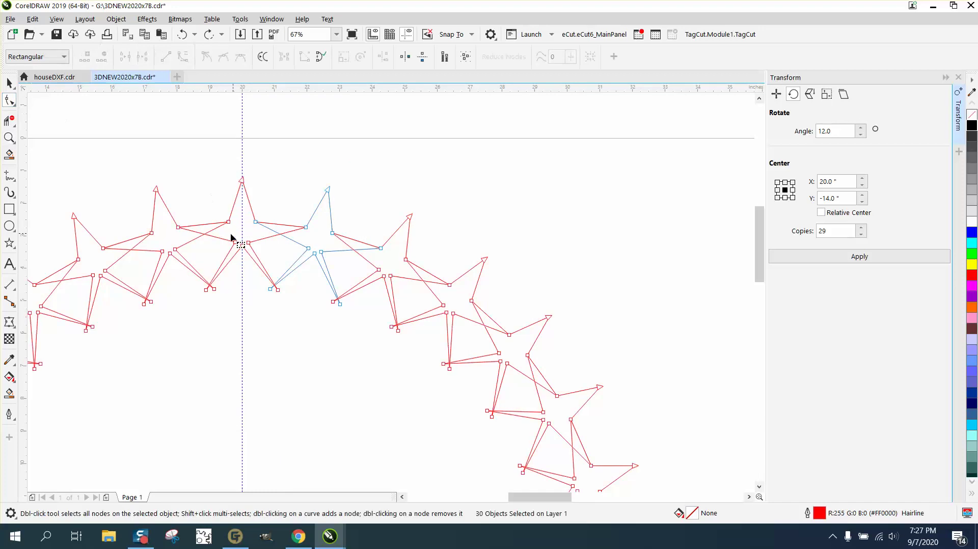
{"action": "left_click_drag", "start_coordinate": [177, 228], "coordinate": [179, 249]}
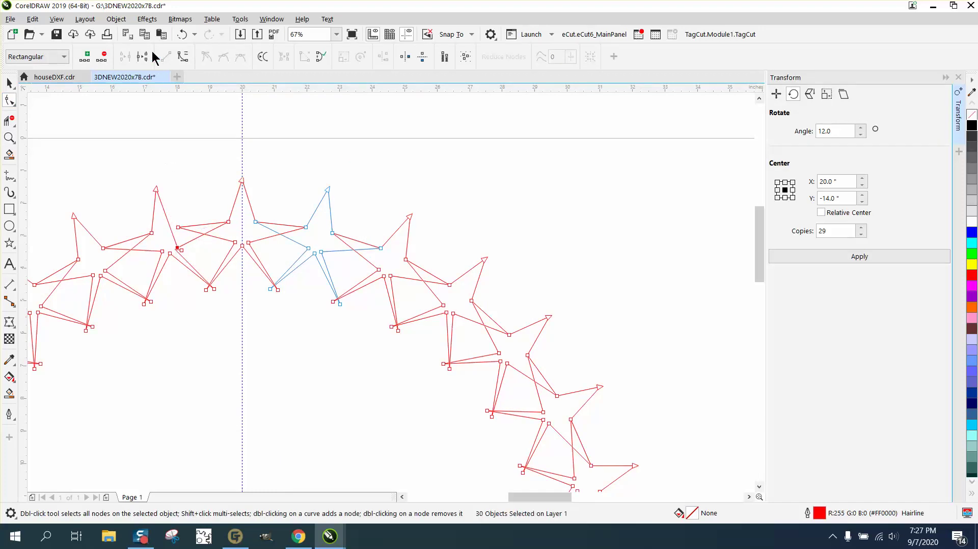
{"action": "left_click", "coordinate": [181, 34]}
Stretch the master star's top point up to the horizontal guideline.
{"action": "left_click_drag", "start_coordinate": [243, 181], "coordinate": [244, 139]}
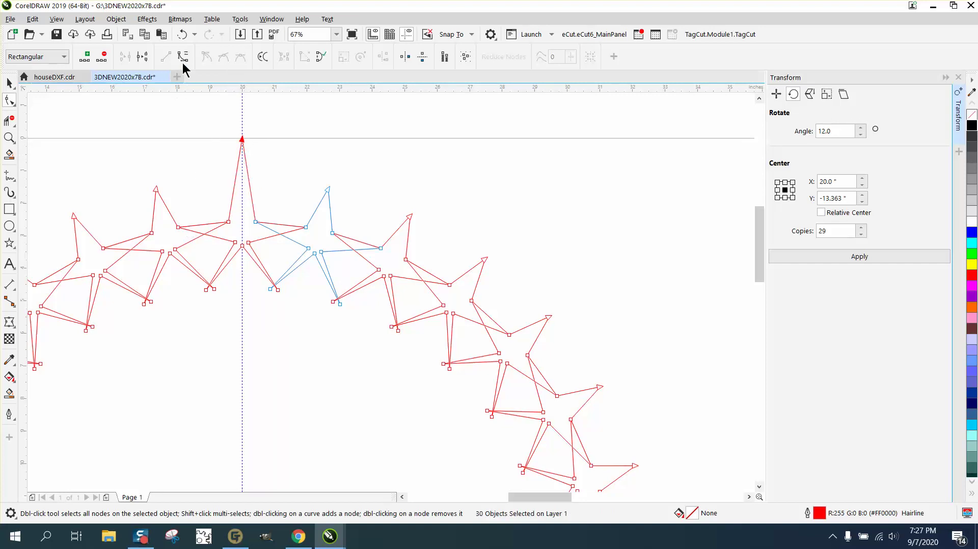
{"action": "left_click", "coordinate": [181, 35]}
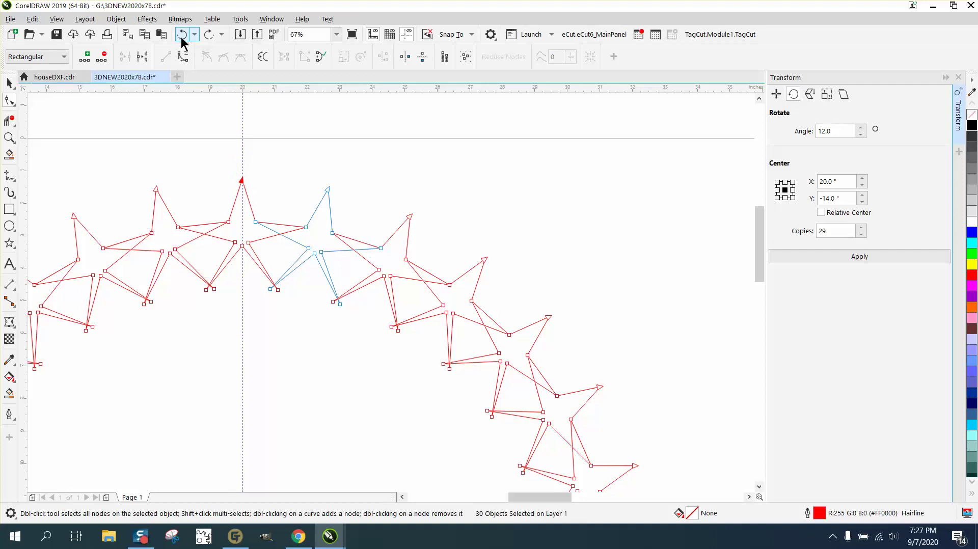
{"action": "left_click", "coordinate": [182, 35]}
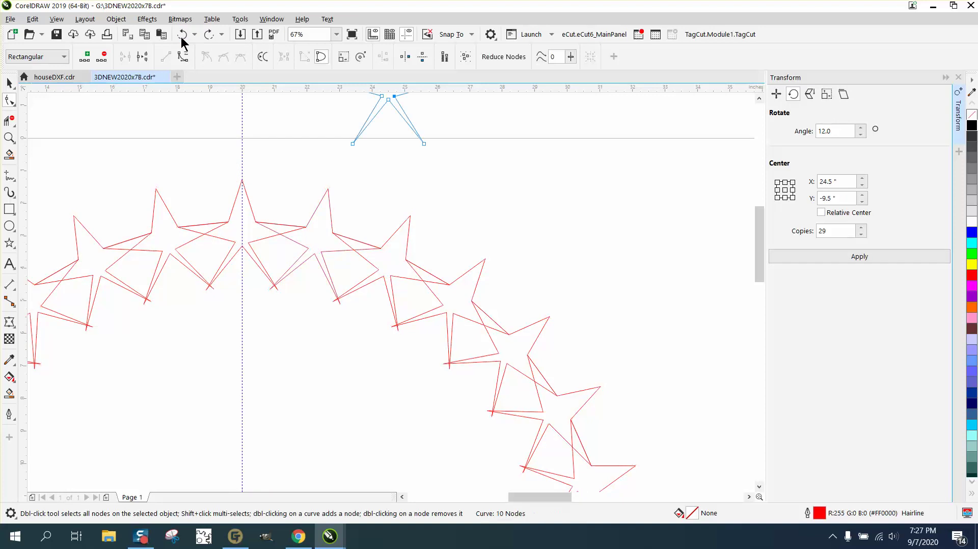
{"action": "left_click", "coordinate": [244, 192]}
{"action": "left_click_drag", "start_coordinate": [242, 183], "coordinate": [190, 139]}
Marquee-select all 30 red thorn stars.
{"action": "scroll", "coordinate": [203, 150], "scroll_direction": "down", "scroll_amount": 4}
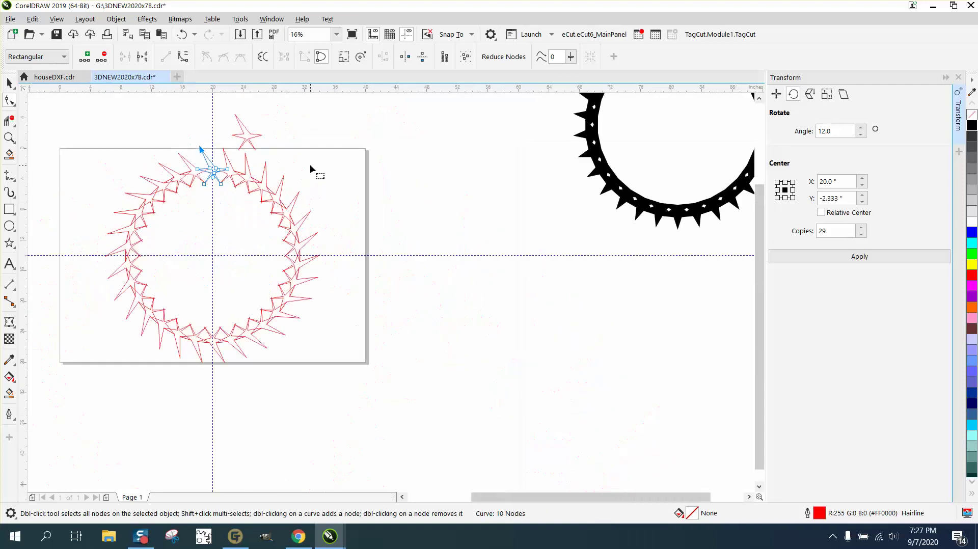
{"action": "left_click", "coordinate": [9, 83]}
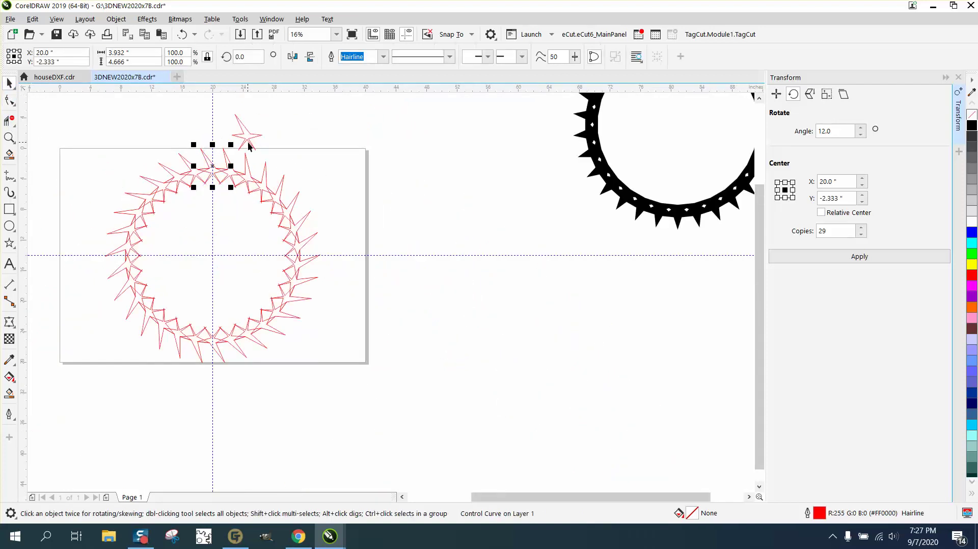
{"action": "scroll", "coordinate": [250, 146], "scroll_direction": "up", "scroll_amount": 1}
{"action": "left_click", "coordinate": [201, 152]}
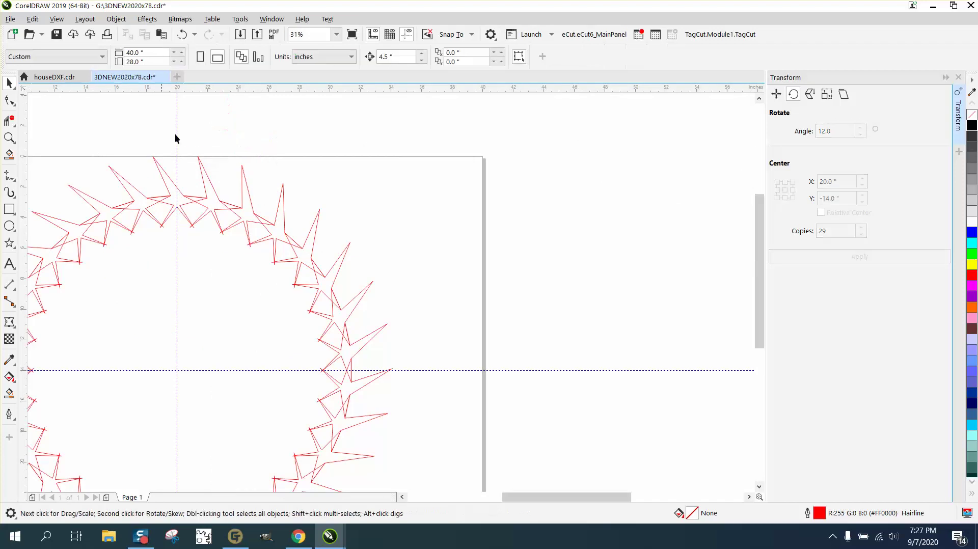
{"action": "scroll", "coordinate": [170, 142], "scroll_direction": "down", "scroll_amount": 3}
{"action": "left_click_drag", "start_coordinate": [268, 255], "coordinate": [127, 139]}
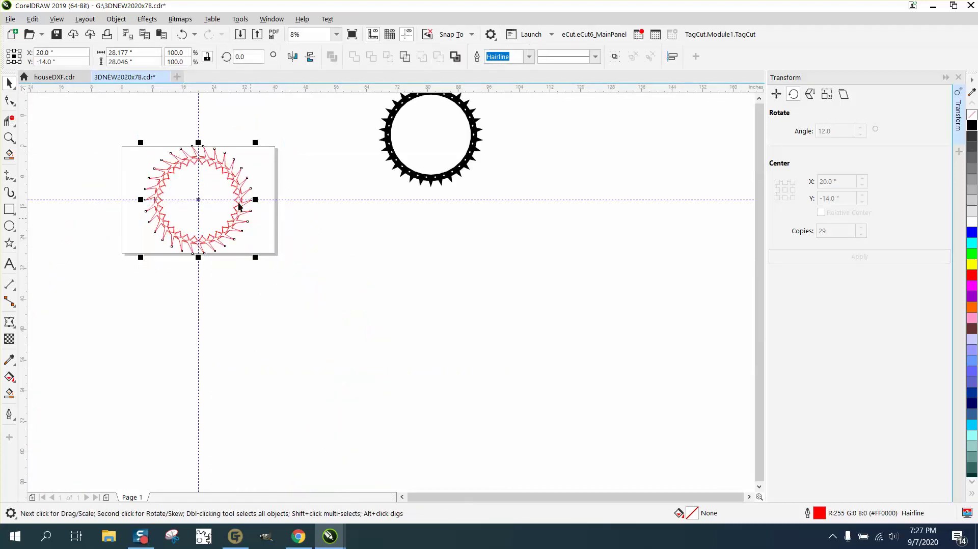
Weld the selected stars into one curve and zoom in on the ring.
{"action": "left_click", "coordinate": [116, 20]}
{"action": "left_click", "coordinate": [154, 291]}
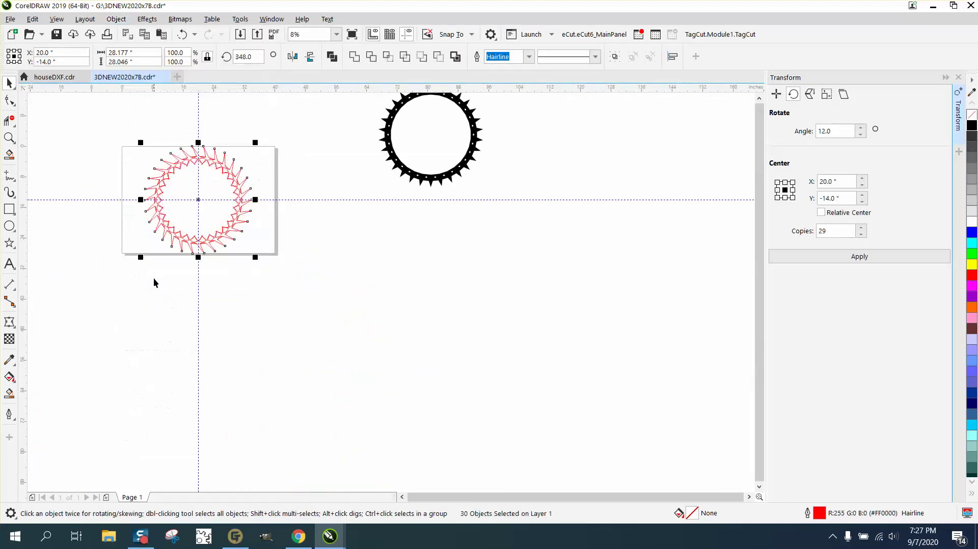
{"action": "left_click", "coordinate": [332, 57]}
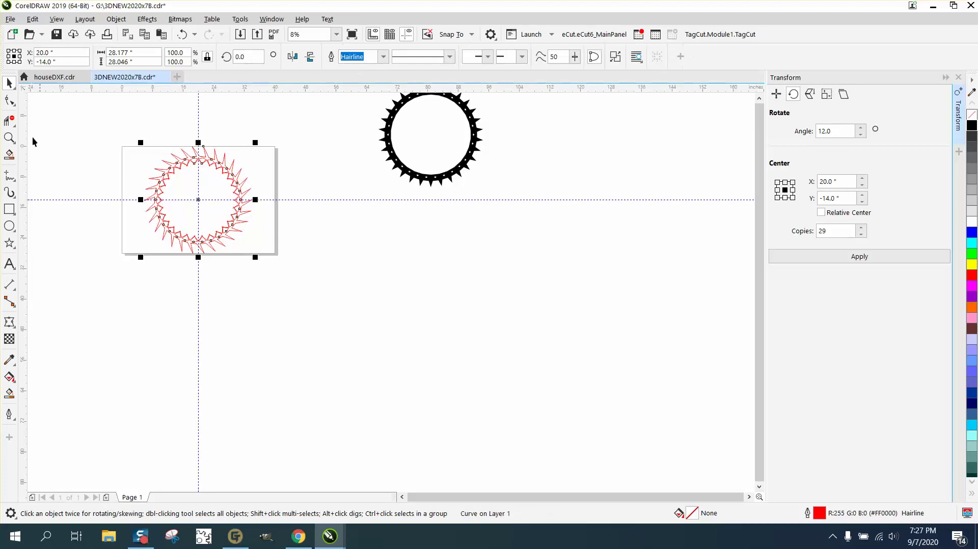
{"action": "left_click", "coordinate": [9, 137]}
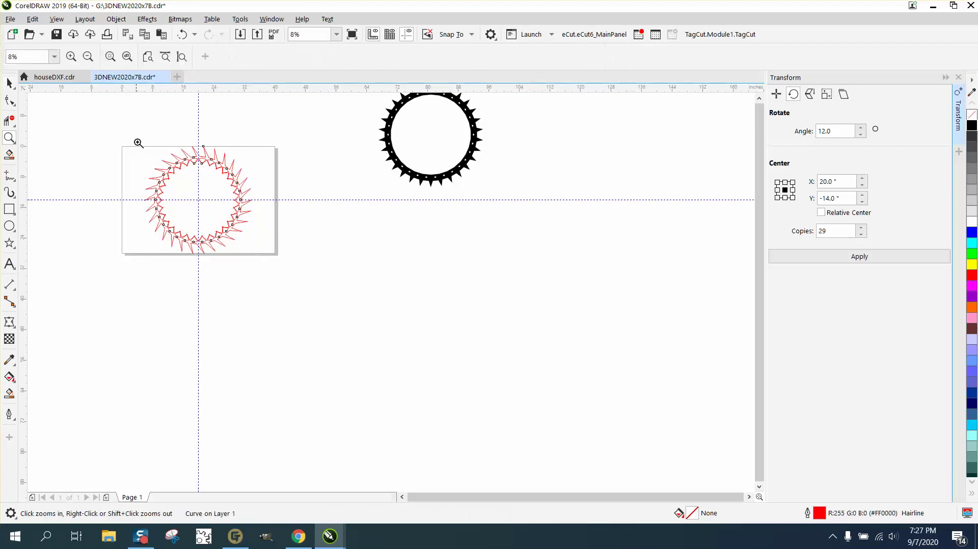
{"action": "left_click_drag", "start_coordinate": [137, 144], "coordinate": [321, 269]}
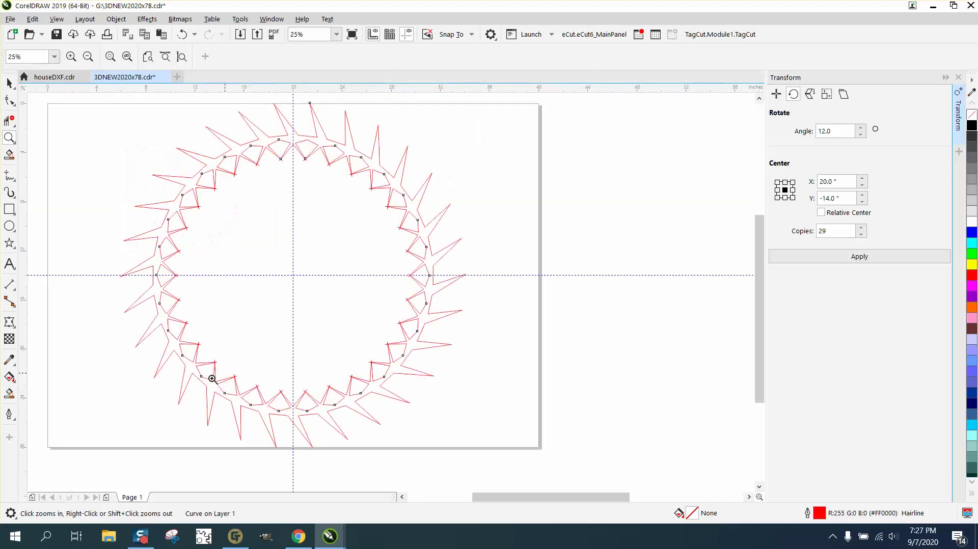
Smart Fill the inside of the welded thorn ring with solid black.
{"action": "left_click", "coordinate": [9, 393]}
{"action": "left_click", "coordinate": [166, 321]}
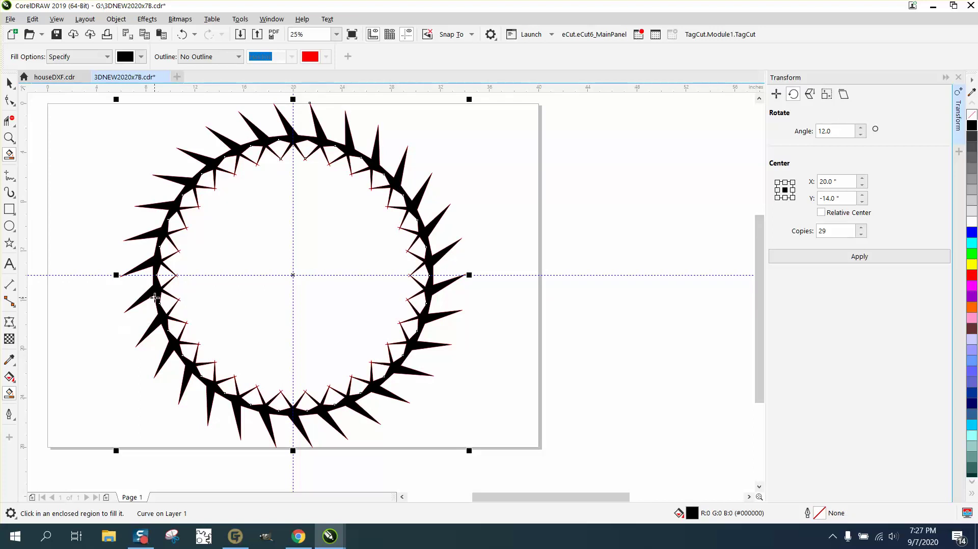
{"action": "scroll", "coordinate": [156, 298], "scroll_direction": "down", "scroll_amount": 1}
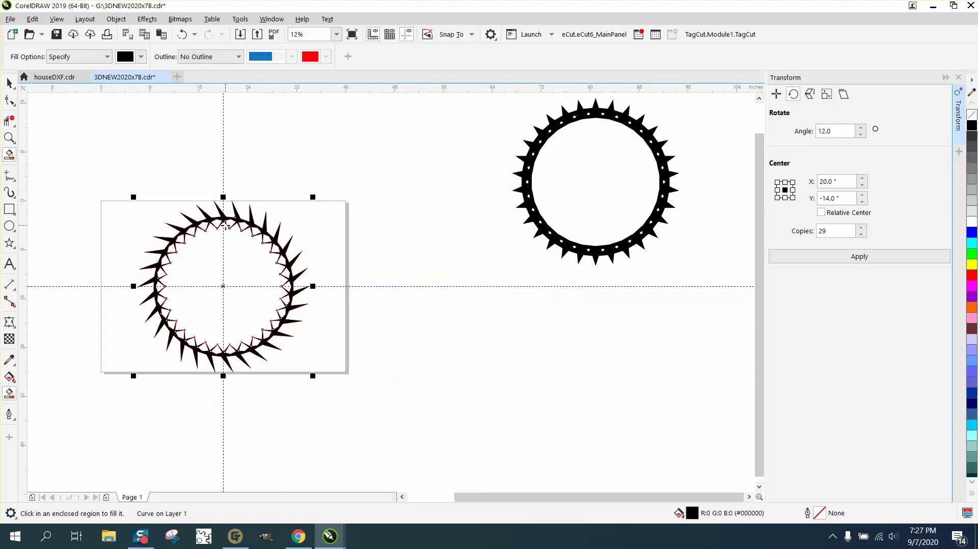